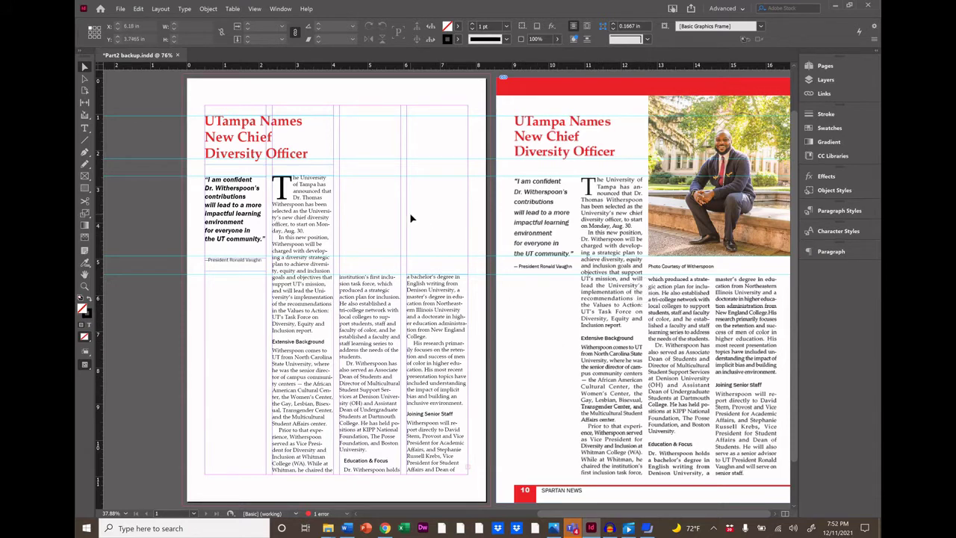
- Load the Witherspoon_954x537.jpg photo for placing through File > Place
{"action": "left_click", "coordinate": [119, 9]}
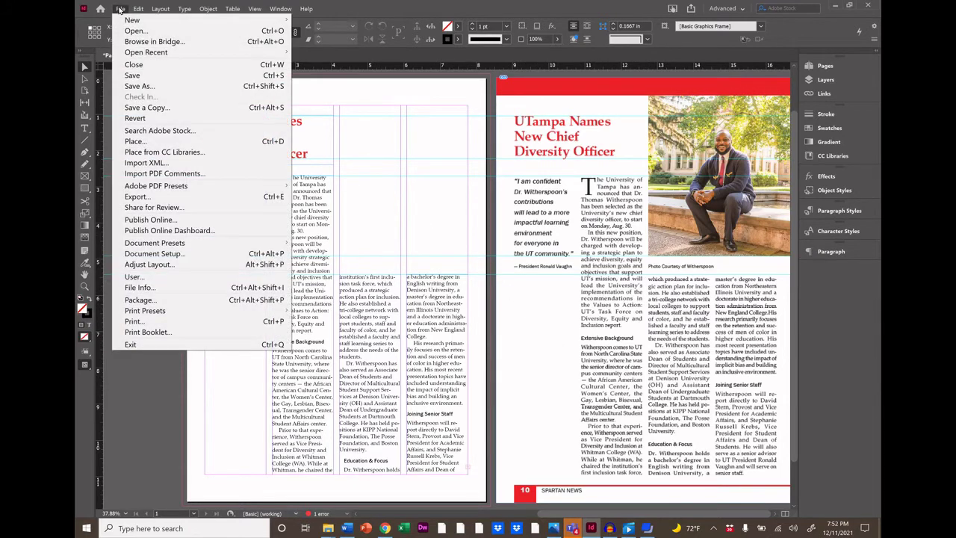
{"action": "left_click", "coordinate": [135, 142]}
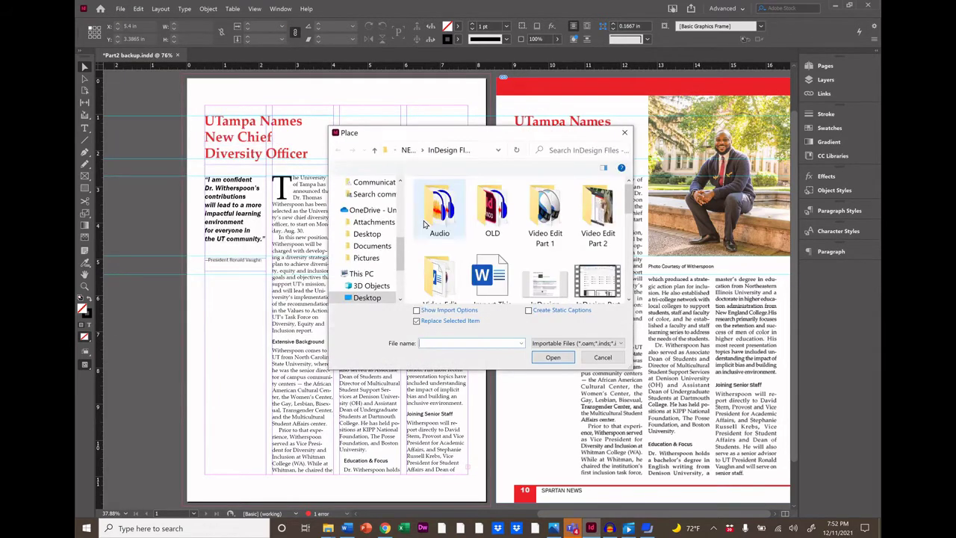
{"action": "scroll", "coordinate": [574, 281], "scroll_direction": "down", "scroll_amount": 5}
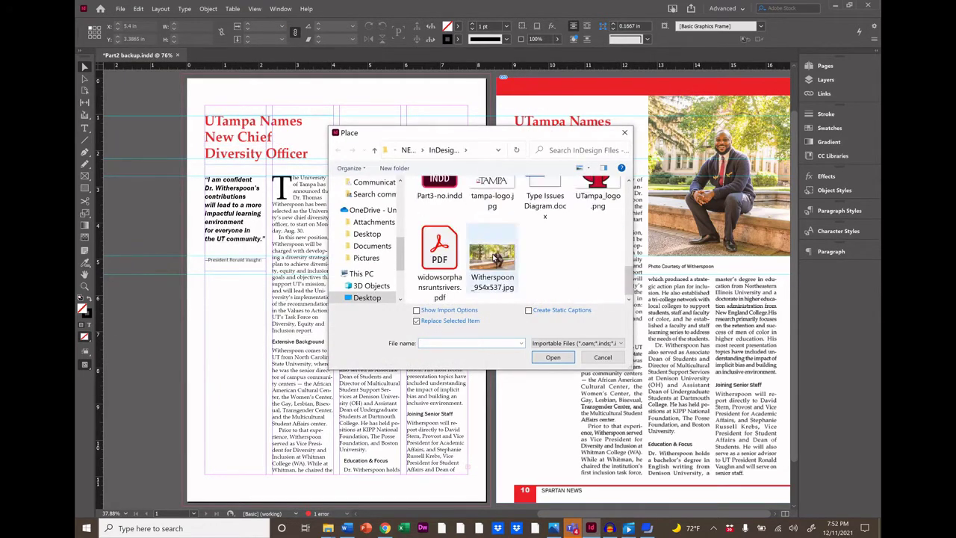
{"action": "left_click", "coordinate": [493, 258]}
{"action": "left_click", "coordinate": [551, 359]}
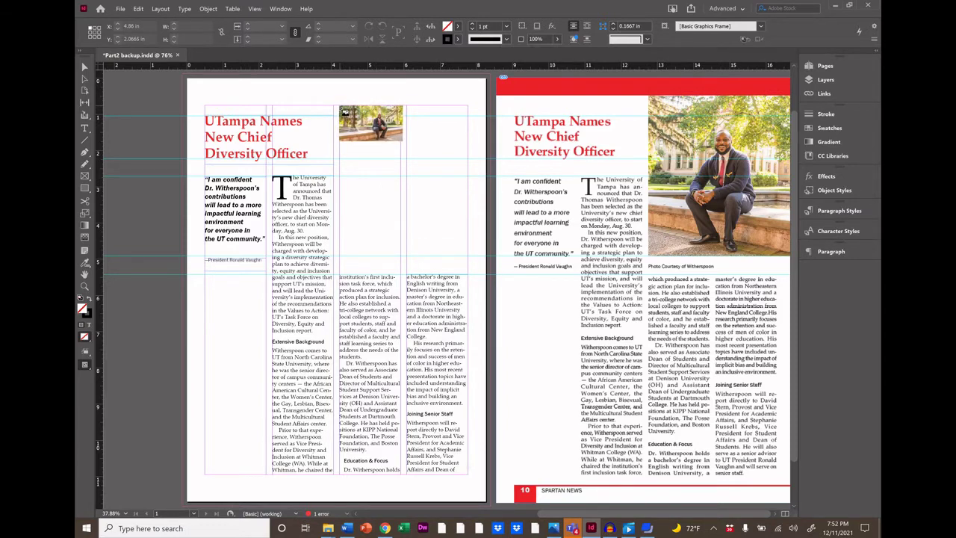
- Place the photo atop the middle column and enlarge its frame to about 9.5 × 7.5 in
{"action": "left_click", "coordinate": [340, 106]}
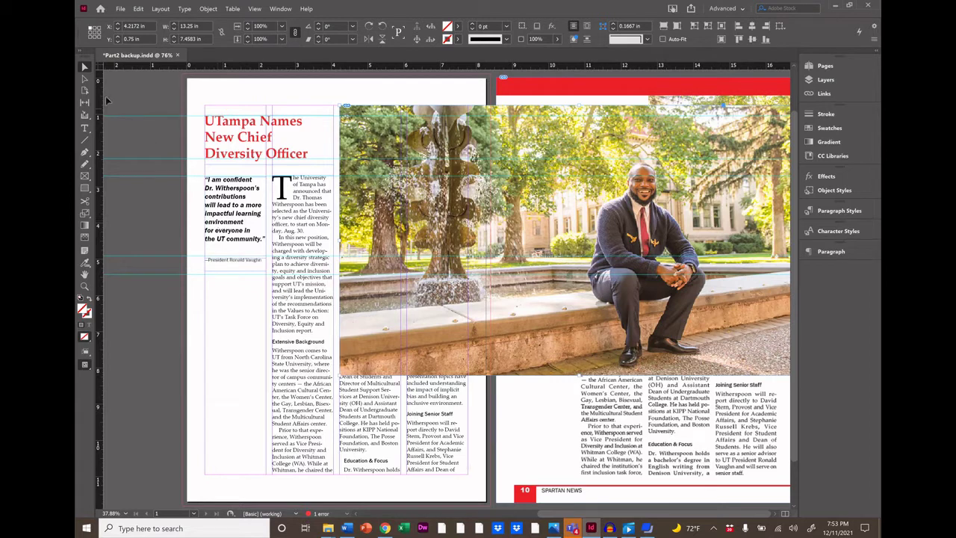
{"action": "left_click", "coordinate": [85, 67]}
{"action": "left_click_drag", "start_coordinate": [339, 376], "coordinate": [410, 312]}
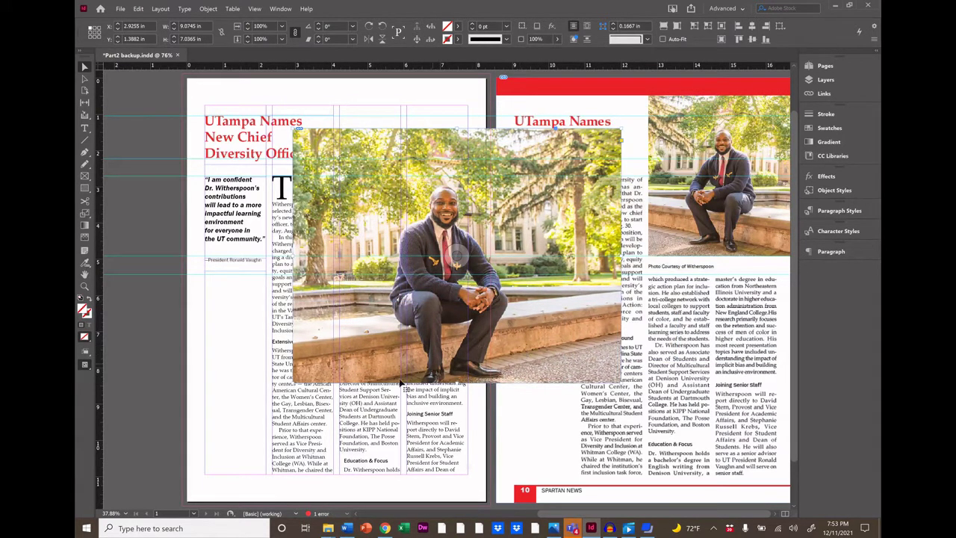
{"action": "left_click_drag", "start_coordinate": [292, 382], "coordinate": [275, 401]}
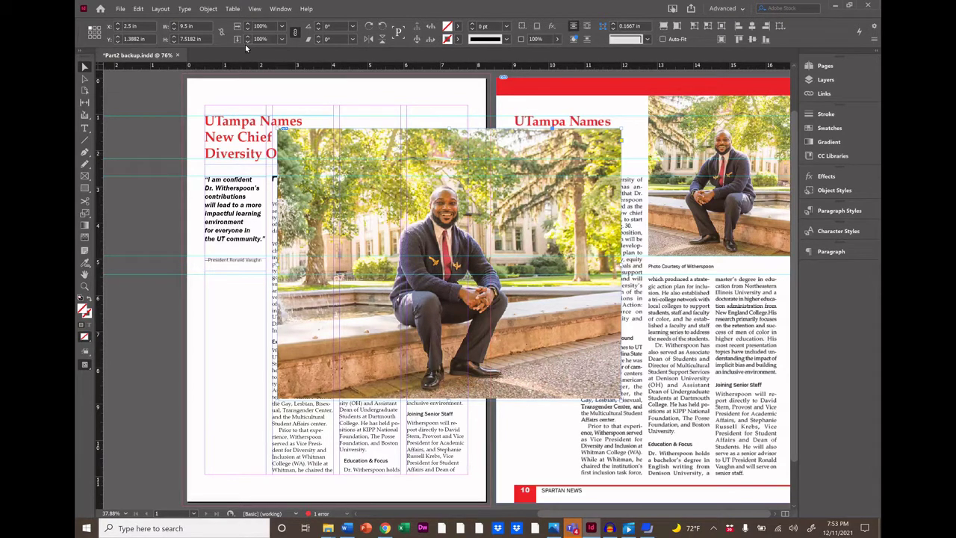
{"action": "left_click", "coordinate": [208, 9]}
{"action": "mouse_move", "coordinate": [219, 21]}
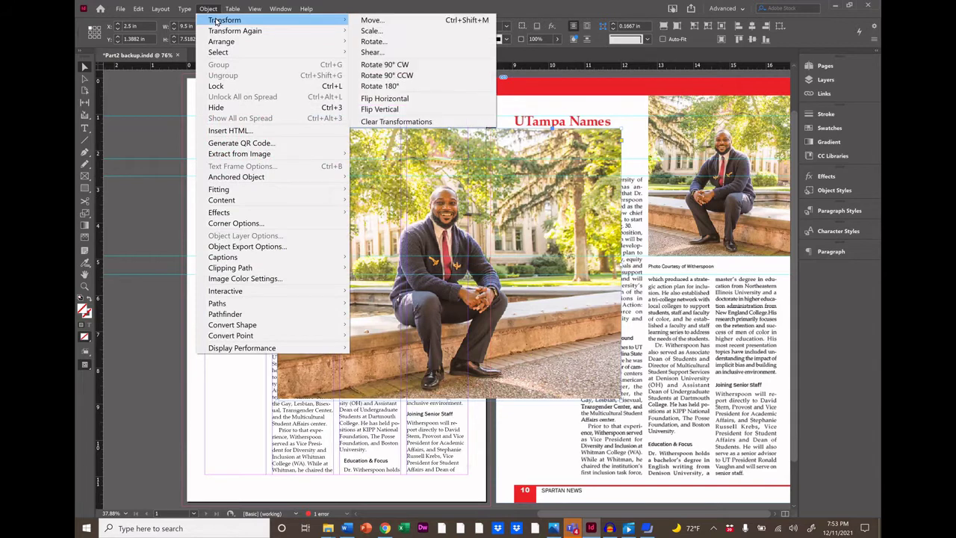
- Flip the photo horizontally, move it to the top margin, and shrink it to about 5.21 × 4.22 in
{"action": "left_click", "coordinate": [398, 101]}
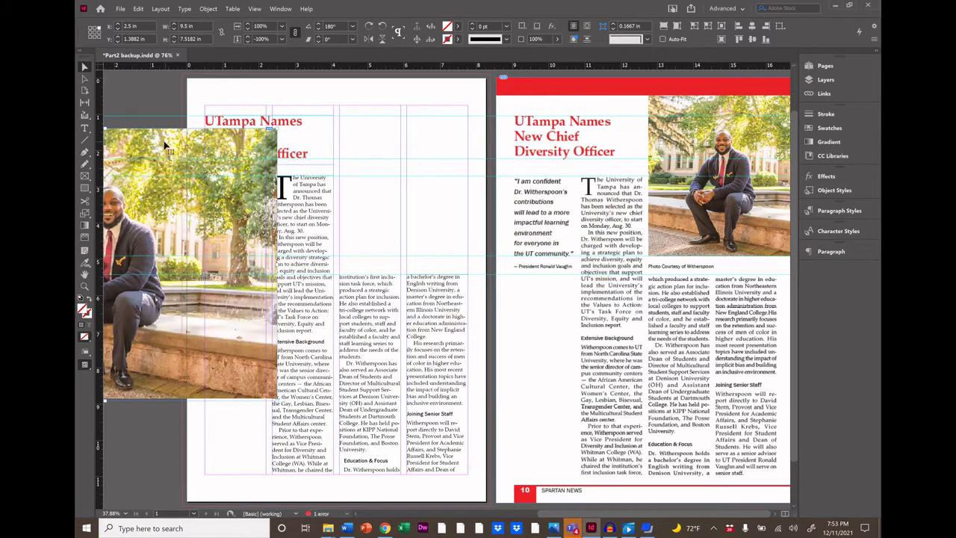
{"action": "left_click_drag", "start_coordinate": [166, 145], "coordinate": [459, 148]}
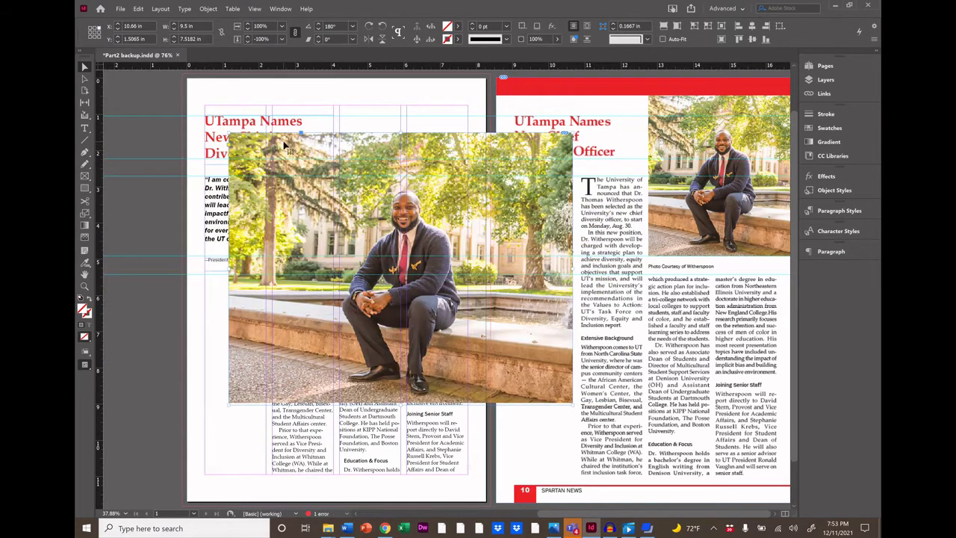
{"action": "left_click_drag", "start_coordinate": [284, 144], "coordinate": [397, 117]}
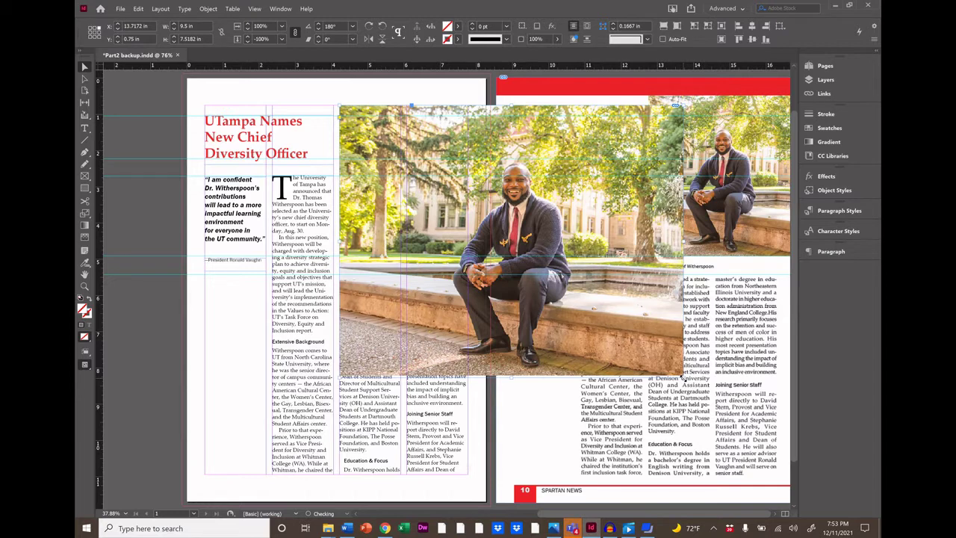
{"action": "mouse_move", "coordinate": [683, 379]}
{"action": "left_mouse_down"}
{"action": "mouse_move", "coordinate": [681, 289]}
{"action": "mouse_move", "coordinate": [626, 301]}
{"action": "mouse_move", "coordinate": [654, 324]}
{"action": "mouse_move", "coordinate": [684, 377]}
{"action": "left_mouse_up"}
{"action": "left_click_drag", "start_coordinate": [684, 377], "coordinate": [530, 240]}
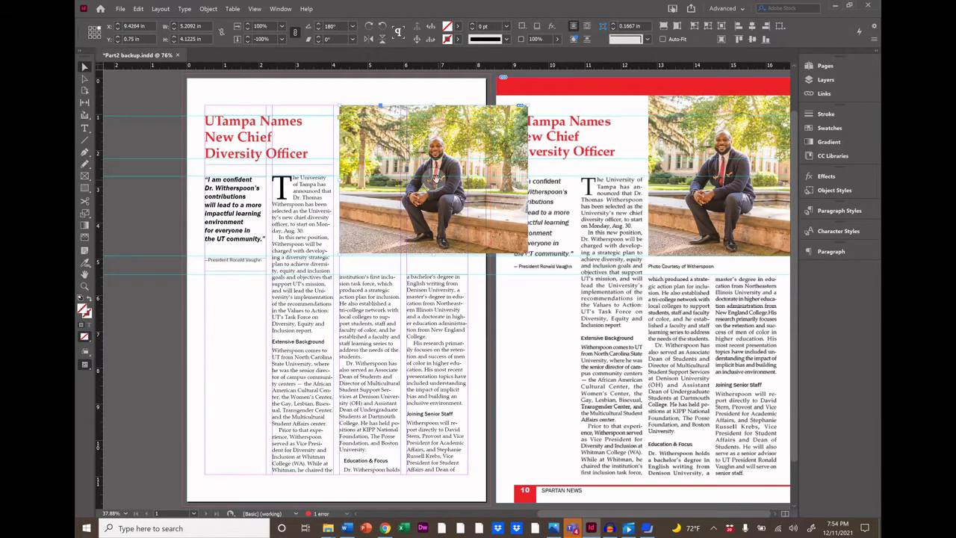
- Crop the photo frame to the page edge at about 4.18 × 4.16 in, testing content shifts with undo
{"action": "mouse_move", "coordinate": [436, 181]}
{"action": "left_mouse_down"}
{"action": "mouse_move", "coordinate": [428, 177]}
{"action": "mouse_move", "coordinate": [431, 184]}
{"action": "left_mouse_up"}
{"action": "key", "text": "ctrl+z"}
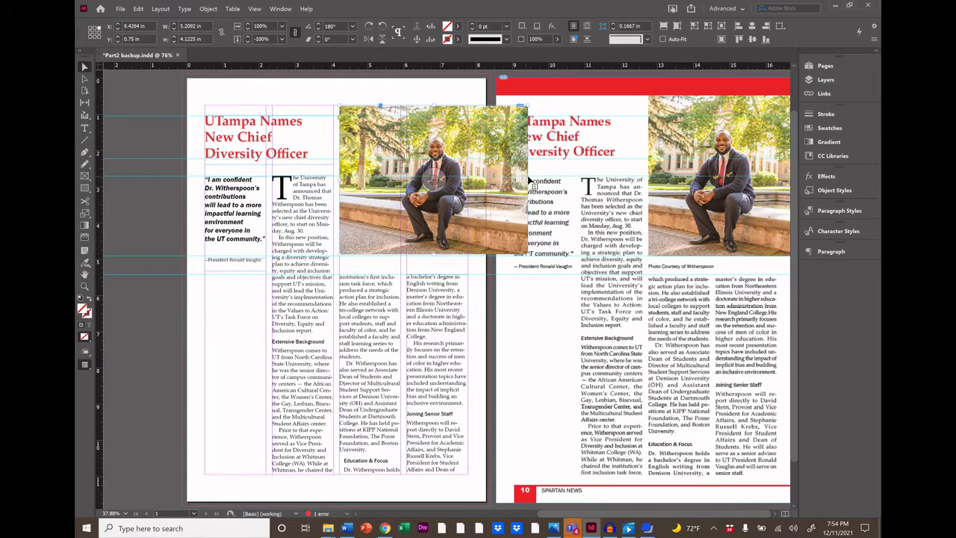
{"action": "left_click_drag", "start_coordinate": [527, 181], "coordinate": [490, 188]}
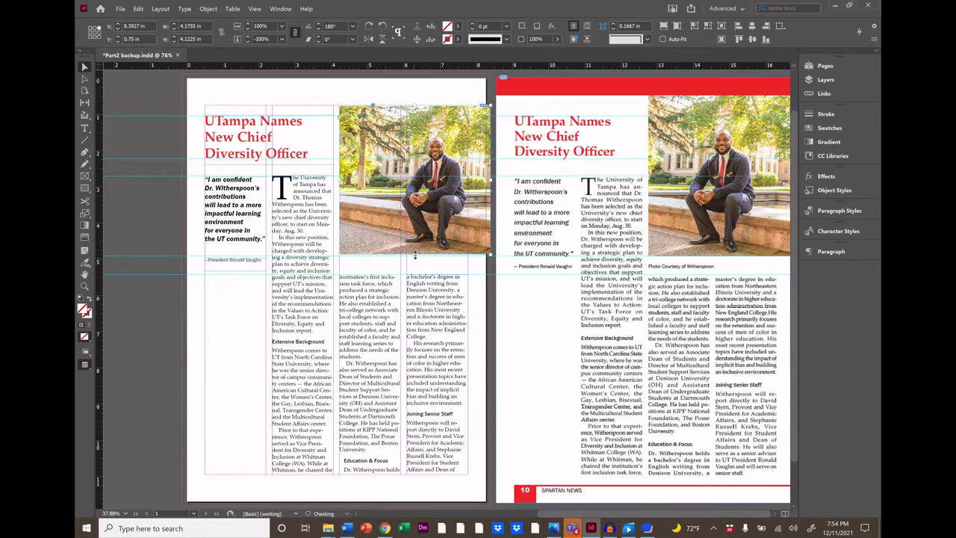
{"action": "mouse_move", "coordinate": [413, 256]}
{"action": "left_mouse_down"}
{"action": "mouse_move", "coordinate": [412, 268]}
{"action": "mouse_move", "coordinate": [412, 259]}
{"action": "left_mouse_up"}
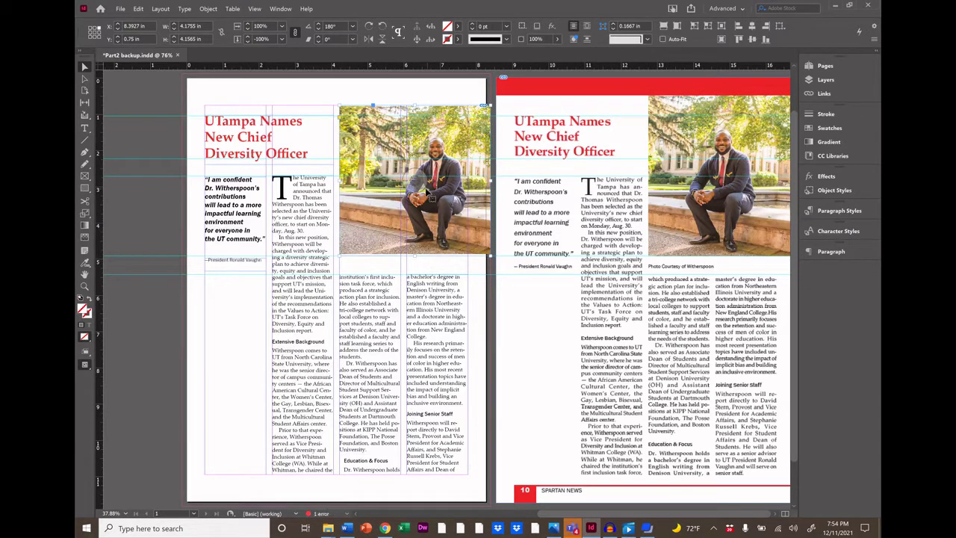
{"action": "left_click_drag", "start_coordinate": [413, 183], "coordinate": [404, 186]}
{"action": "key", "text": "ctrl+z"}
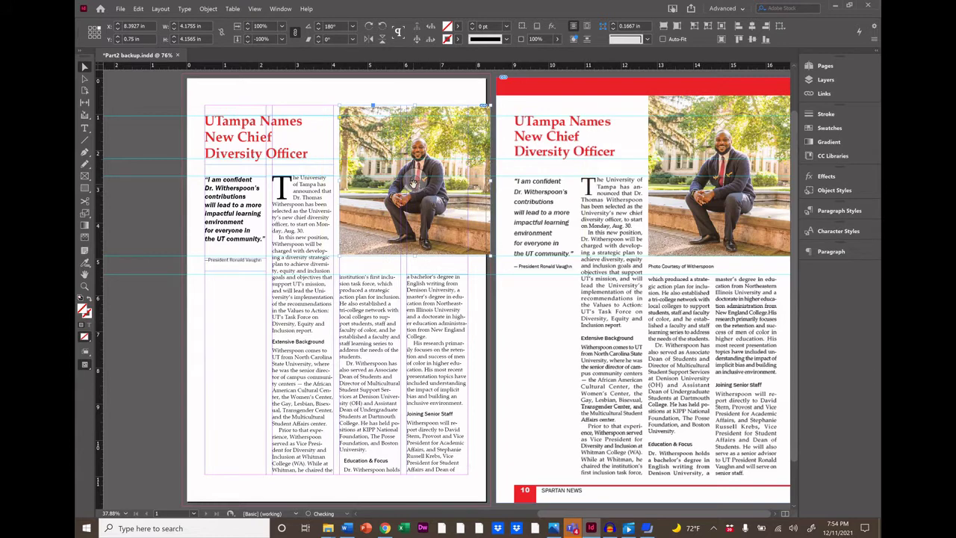
{"action": "key", "text": "ctrl+z"}
{"action": "key", "text": "ctrl+shift+z"}
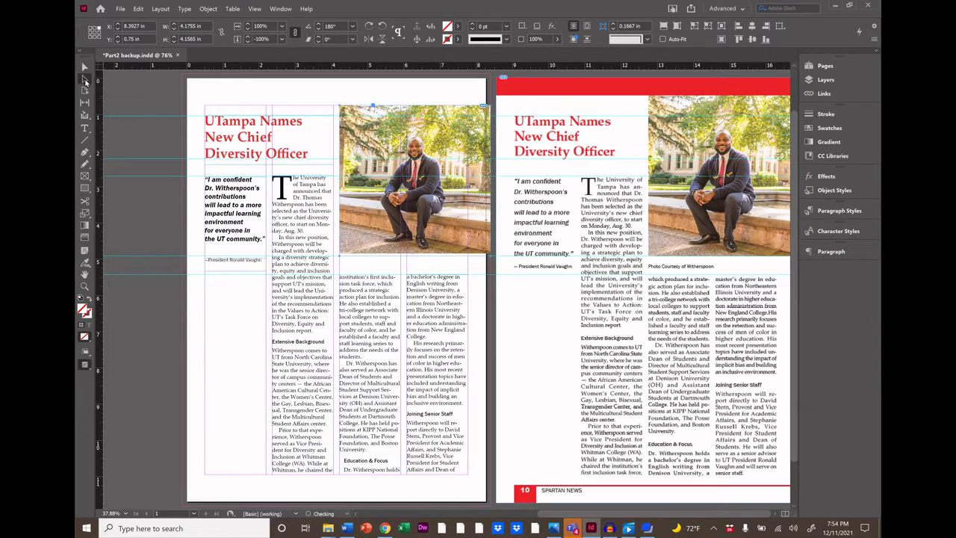
- Scale the picture to about 52.9% inside its frame and nudge it slightly right
{"action": "left_click", "coordinate": [85, 80]}
{"action": "left_click", "coordinate": [357, 248]}
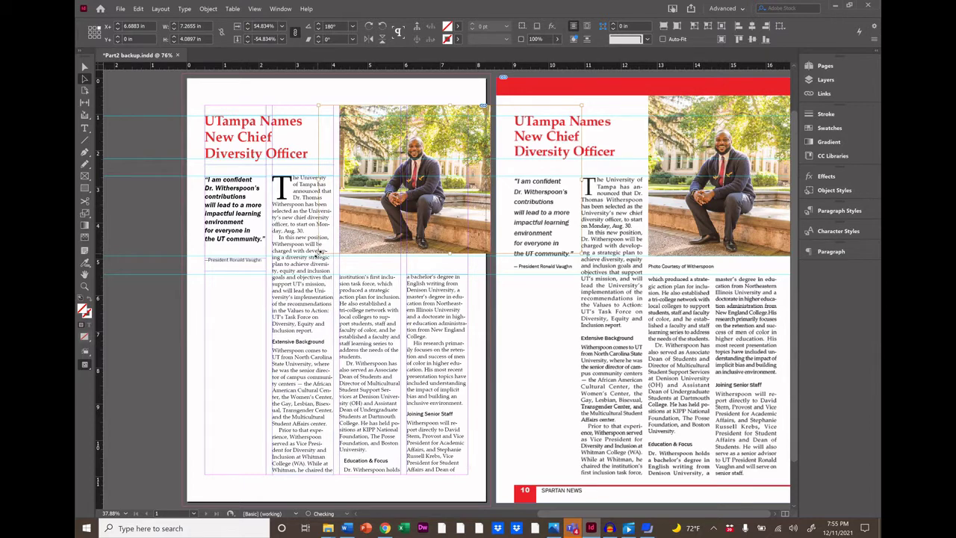
{"action": "left_click_drag", "start_coordinate": [319, 253], "coordinate": [303, 266]}
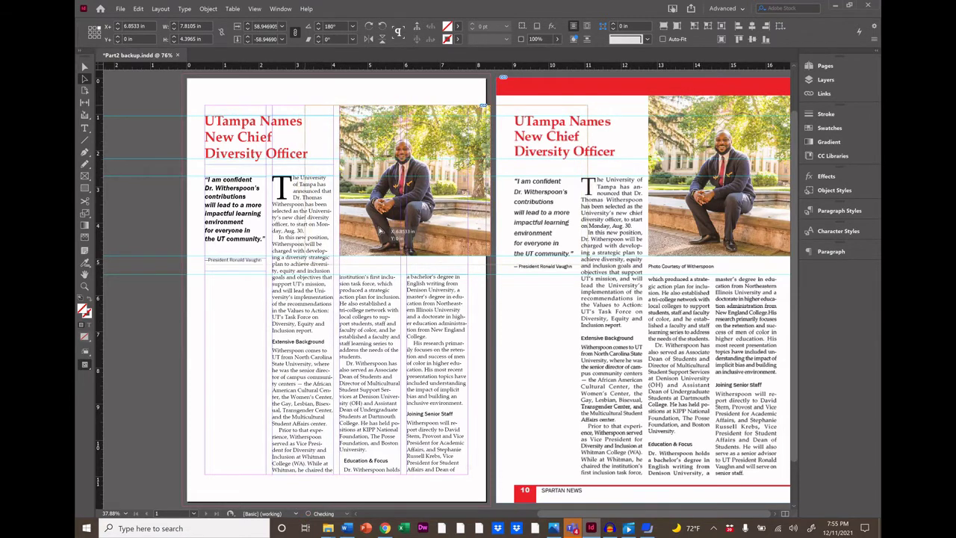
{"action": "left_click_drag", "start_coordinate": [372, 226], "coordinate": [378, 214]}
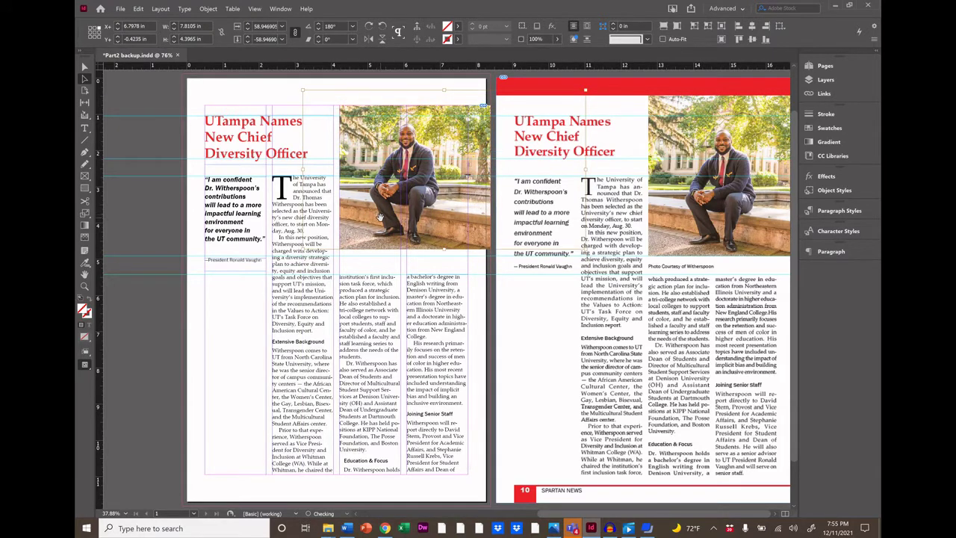
{"action": "left_click", "coordinate": [416, 368]}
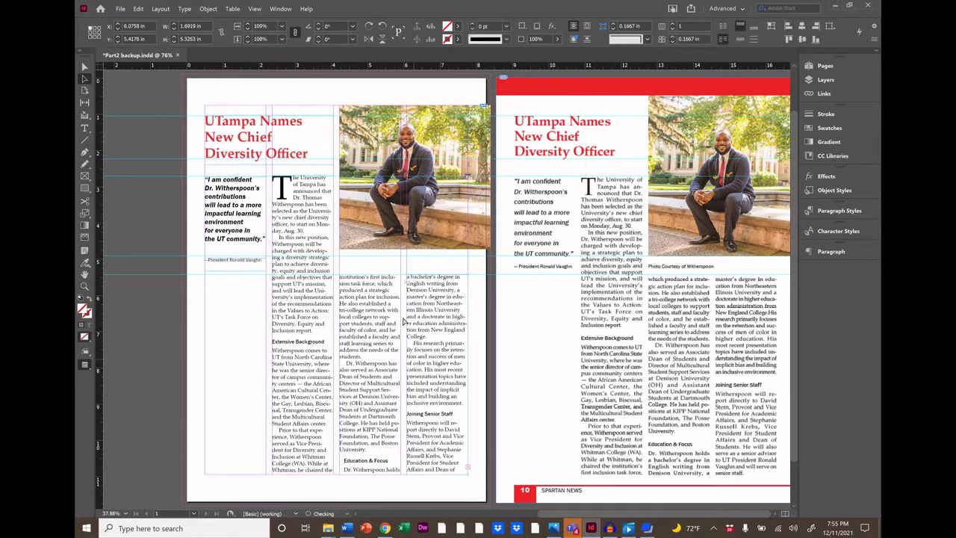
{"action": "left_click", "coordinate": [377, 139]}
- Delete the photo and its frame, then draw a 4.18 × 4.16 in empty frame over the two right columns
{"action": "key", "text": "Delete"}
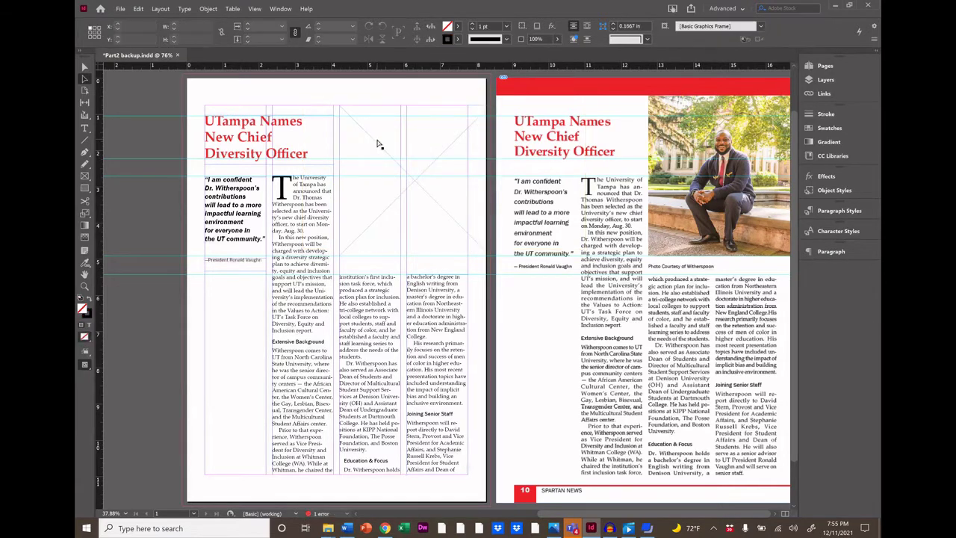
{"action": "key", "text": "Delete"}
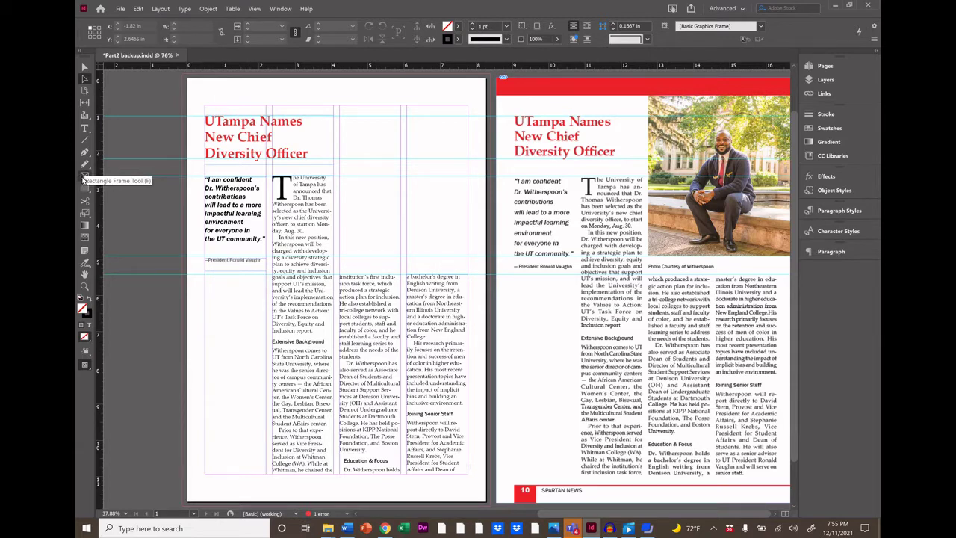
{"action": "left_click", "coordinate": [84, 177]}
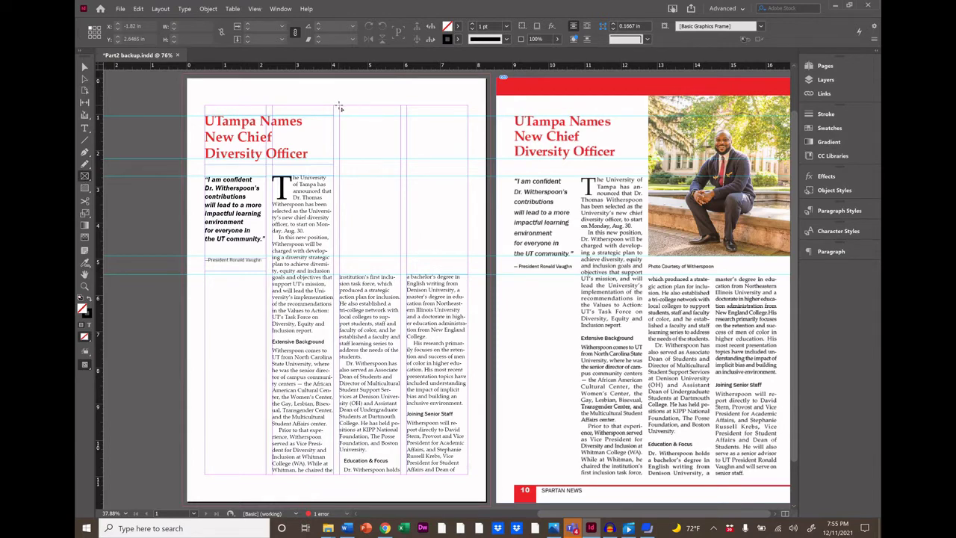
{"action": "left_click_drag", "start_coordinate": [339, 108], "coordinate": [491, 256]}
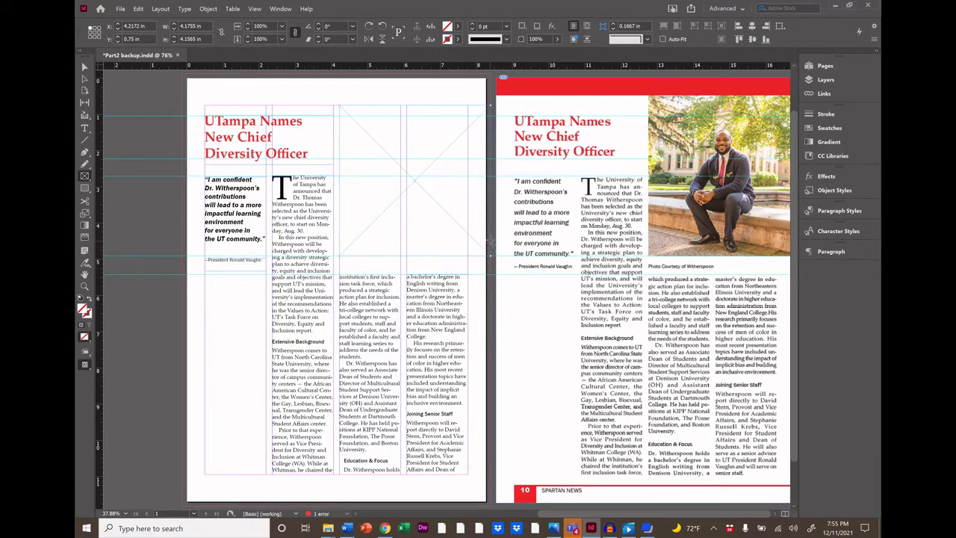
- Place Witherspoon_954x537.jpg into the new empty frame via File > Place
{"action": "left_click", "coordinate": [120, 9]}
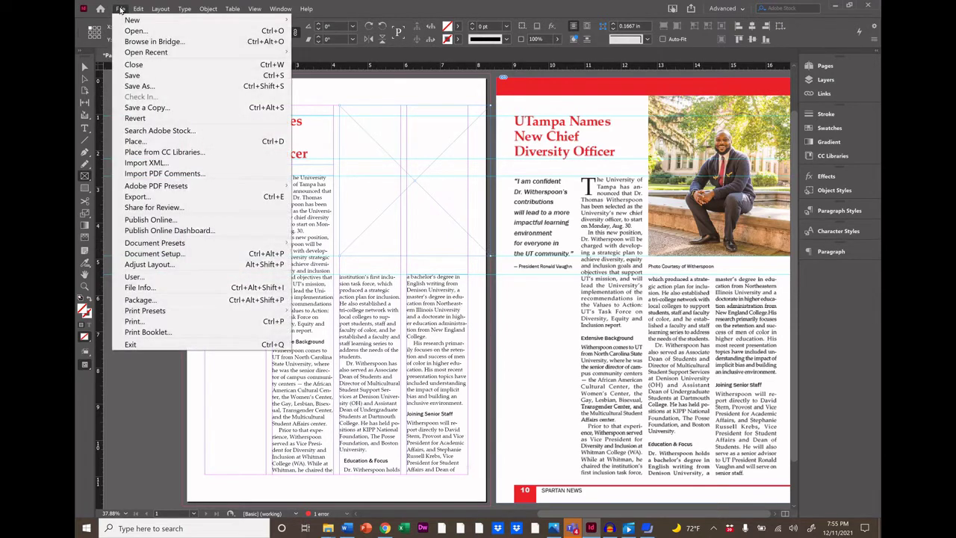
{"action": "left_click", "coordinate": [142, 142]}
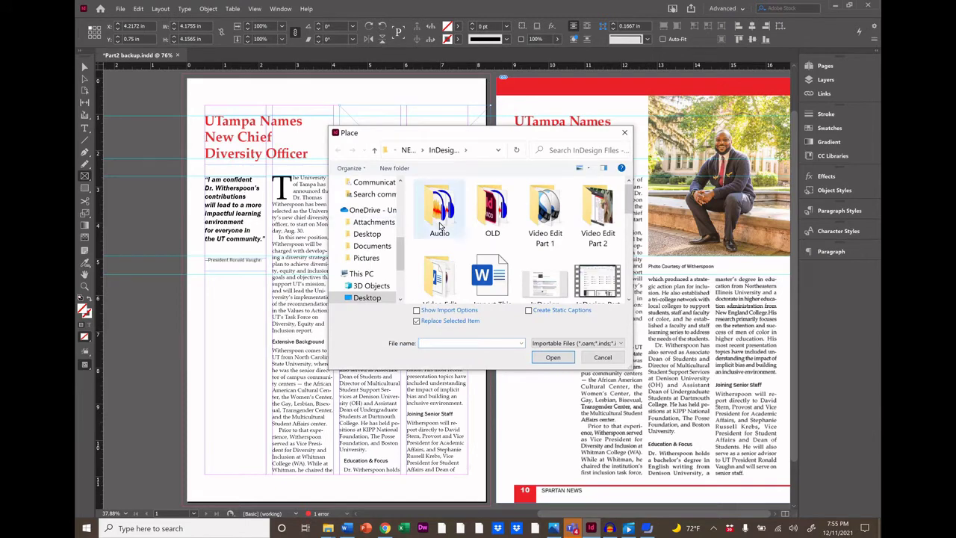
{"action": "scroll", "coordinate": [441, 226], "scroll_direction": "down", "scroll_amount": 3}
{"action": "left_click", "coordinate": [490, 263]}
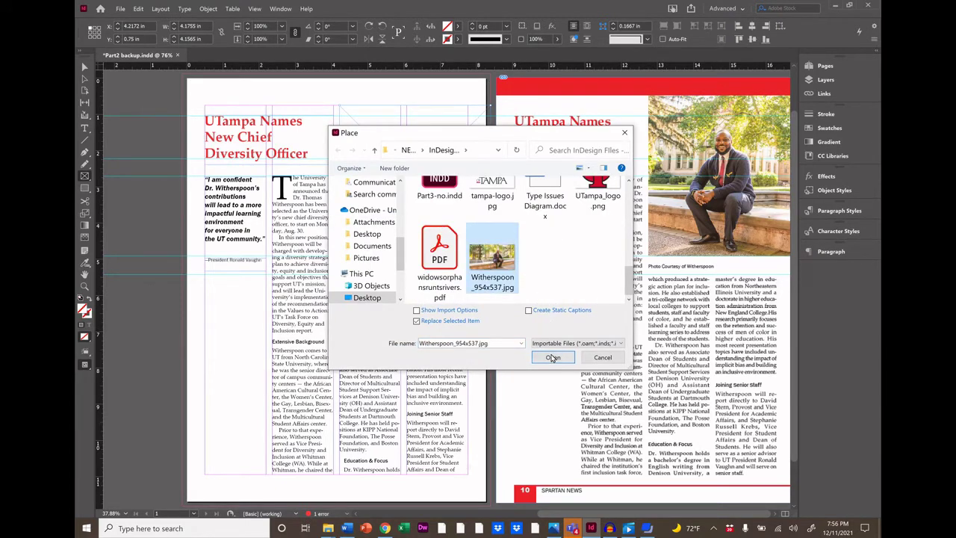
{"action": "left_click", "coordinate": [552, 357]}
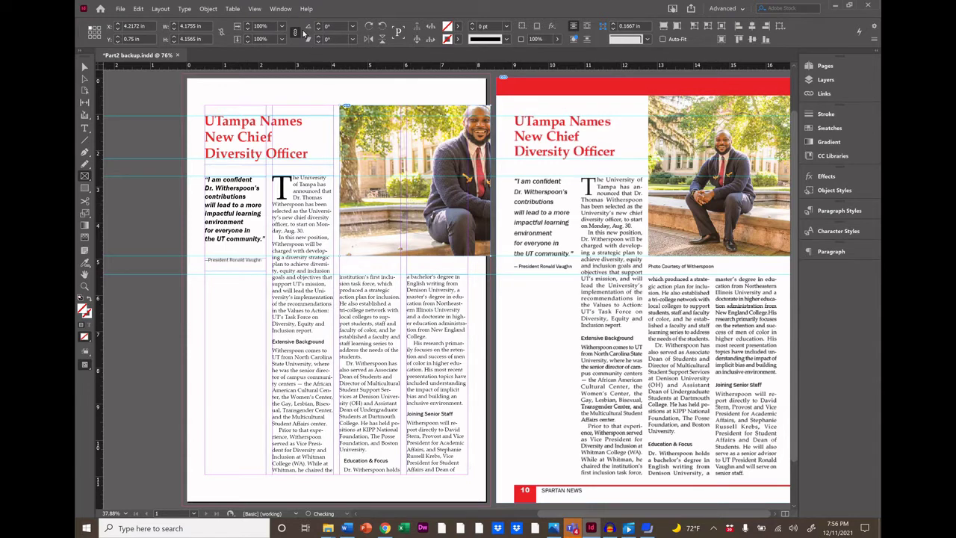
- Flip the placed photo horizontally and drag it back over the two right-hand columns
{"action": "left_click", "coordinate": [208, 11]}
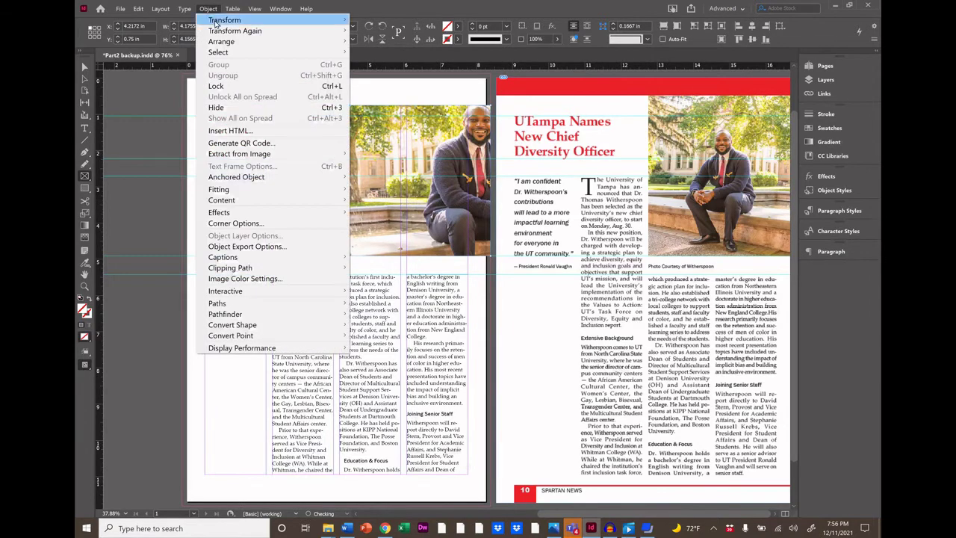
{"action": "mouse_move", "coordinate": [215, 24]}
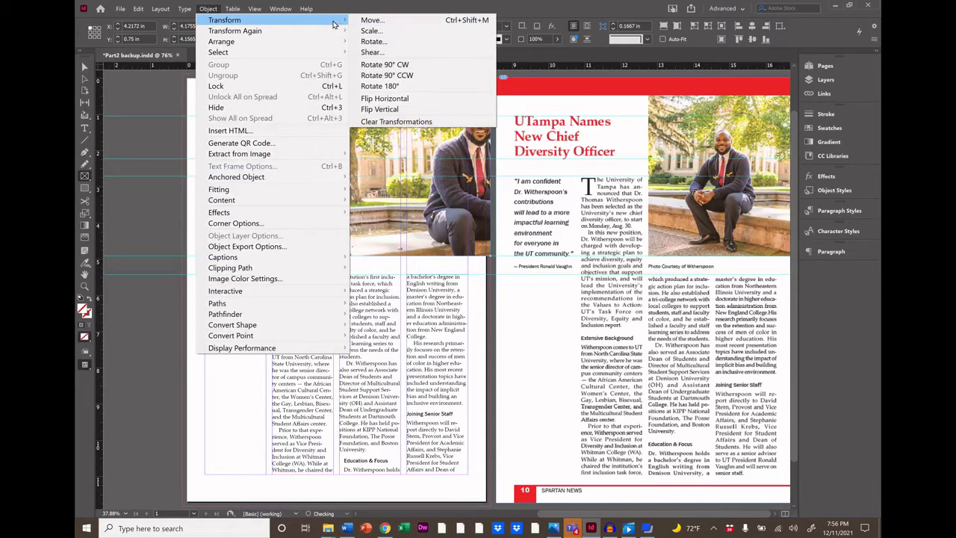
{"action": "left_click", "coordinate": [383, 98]}
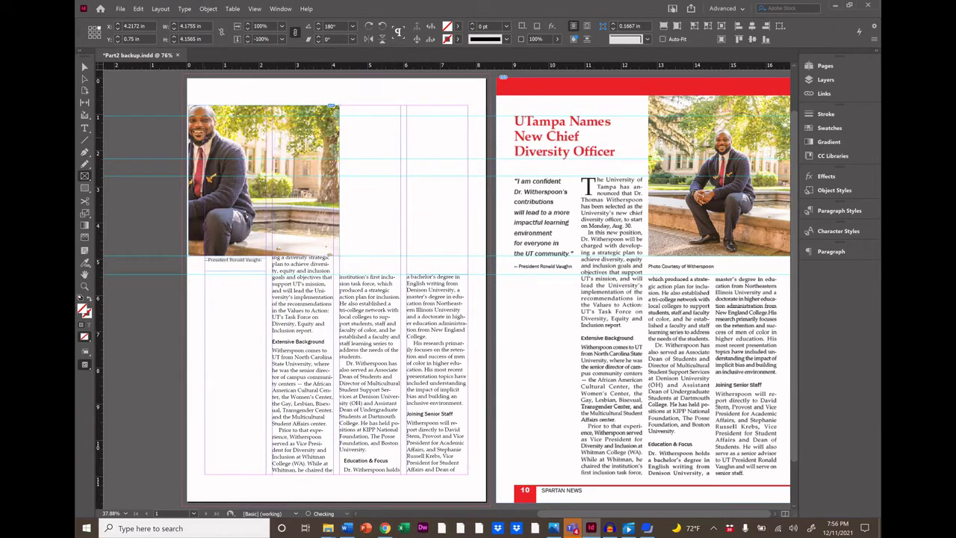
{"action": "left_click", "coordinate": [84, 67]}
{"action": "left_click_drag", "start_coordinate": [231, 146], "coordinate": [384, 146]}
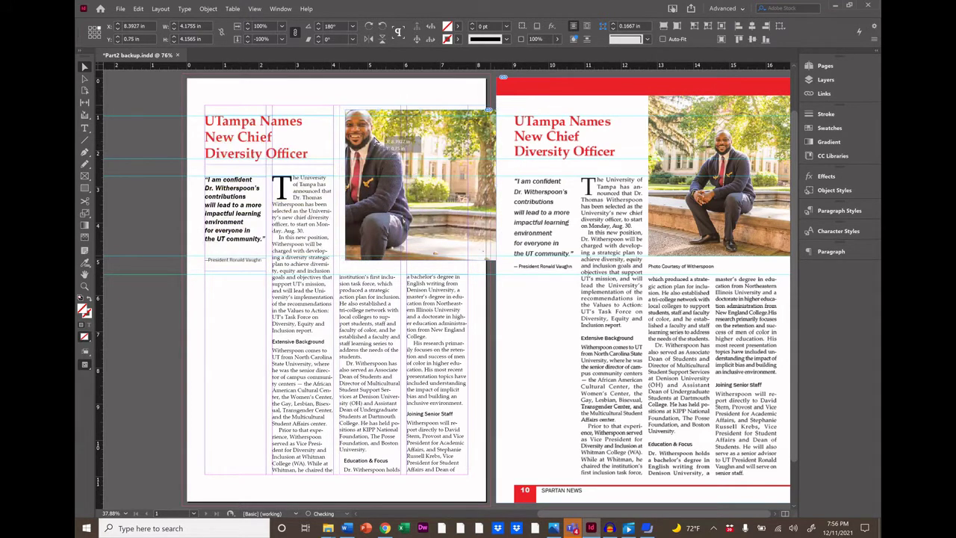
- Apply Fitting > Content-Aware Fit to the mirrored photo
{"action": "right_click", "coordinate": [386, 184]}
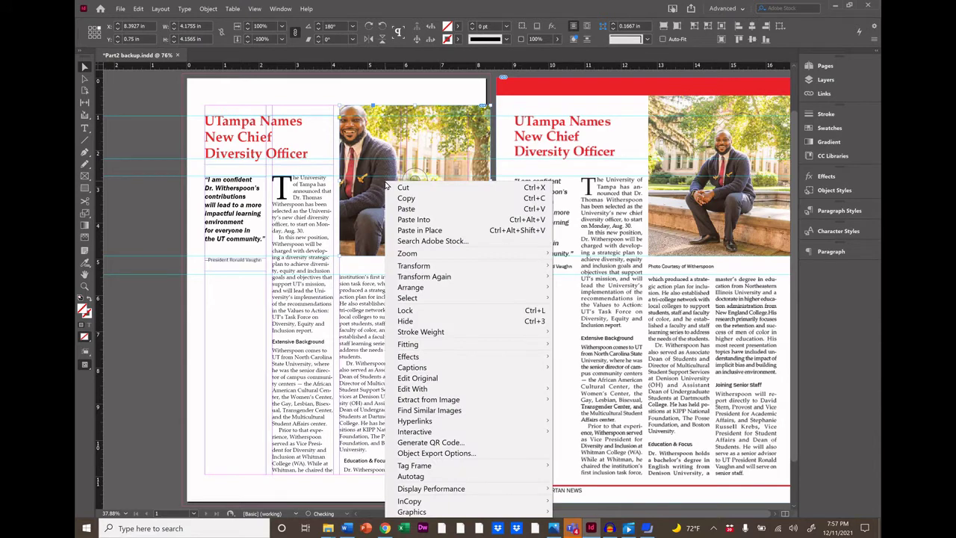
{"action": "mouse_move", "coordinate": [410, 347]}
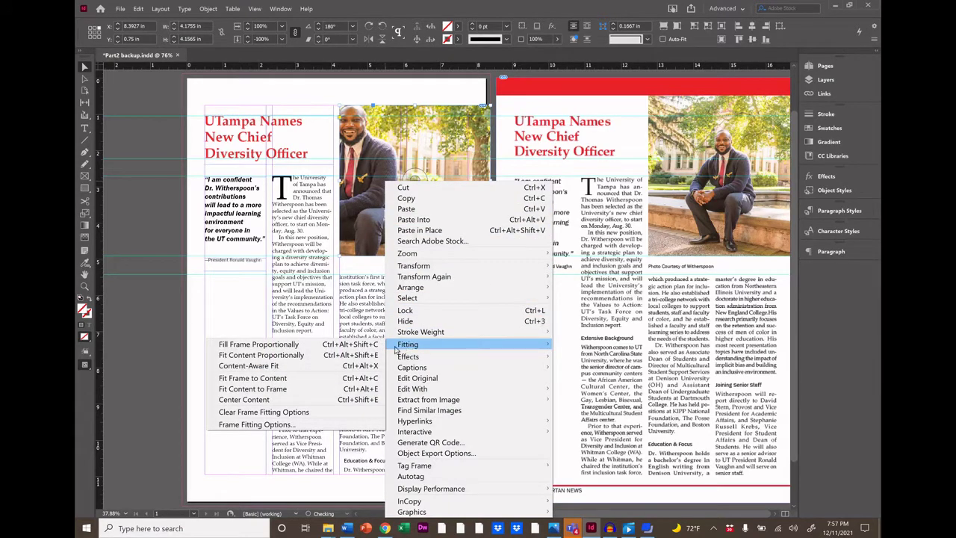
{"action": "left_click", "coordinate": [304, 370]}
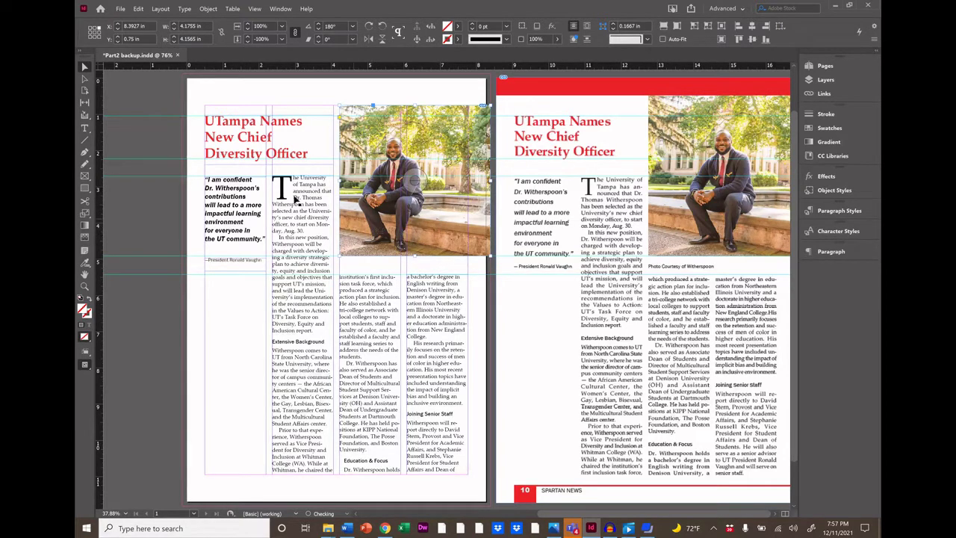
- Enlarge the image within its frame and shift it to crop tighter around the seated man
{"action": "left_click", "coordinate": [85, 81]}
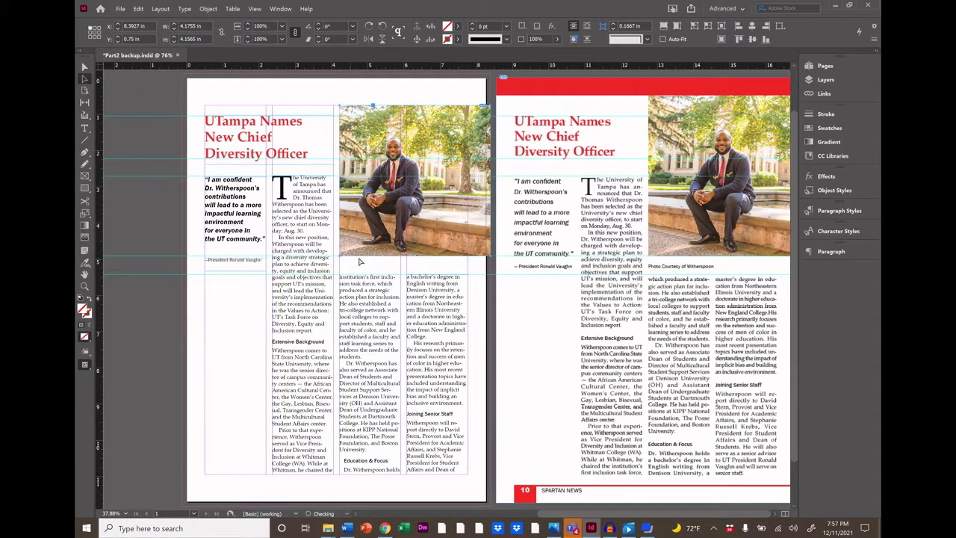
{"action": "left_click", "coordinate": [296, 254]}
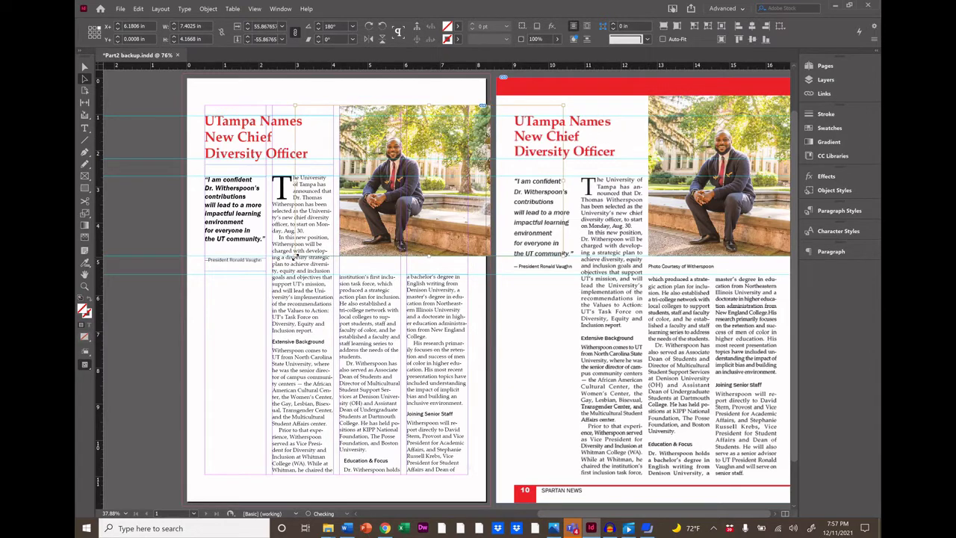
{"action": "left_click_drag", "start_coordinate": [296, 256], "coordinate": [284, 303]}
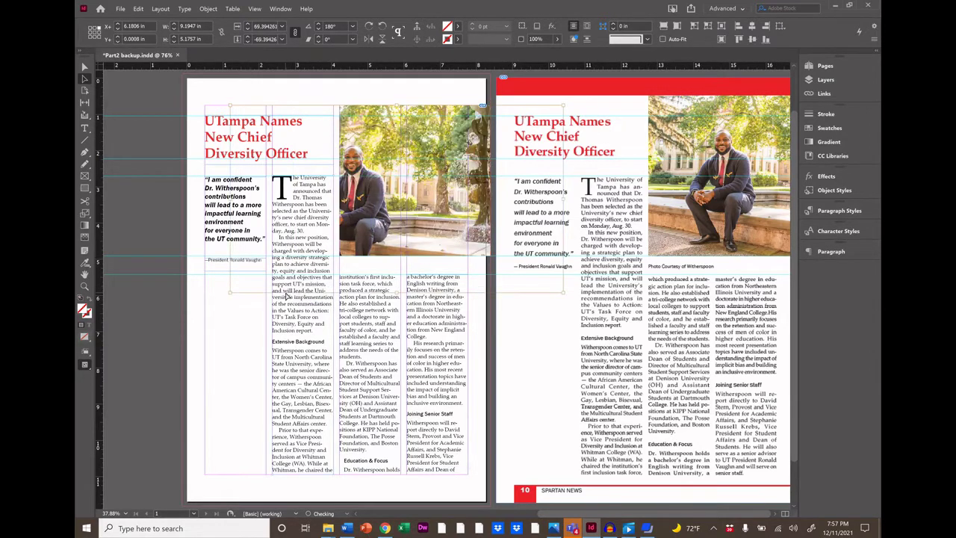
{"action": "left_click_drag", "start_coordinate": [359, 239], "coordinate": [387, 210]}
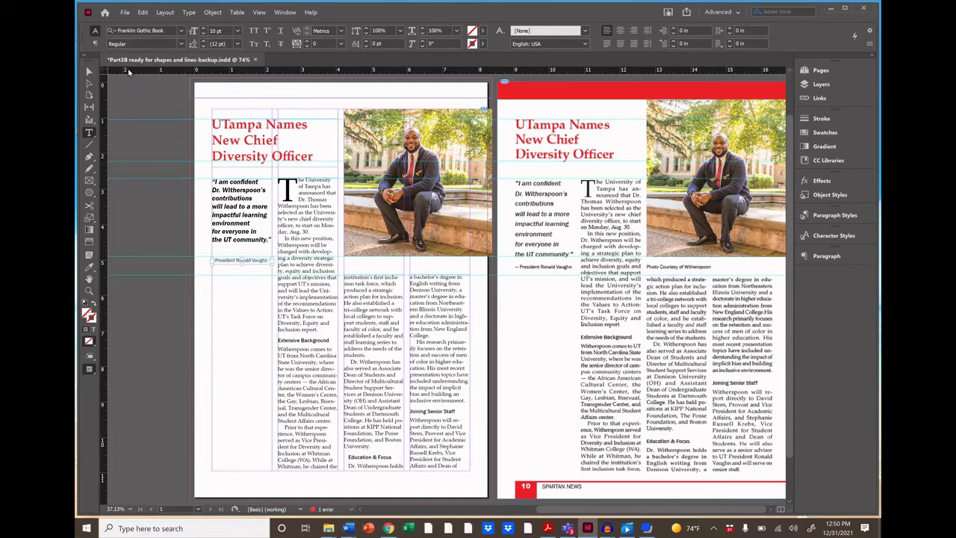
- Add a guide at 5.2865 in and type the photo-credit caption in a frame under the photo
{"action": "left_click_drag", "start_coordinate": [128, 71], "coordinate": [139, 270]}
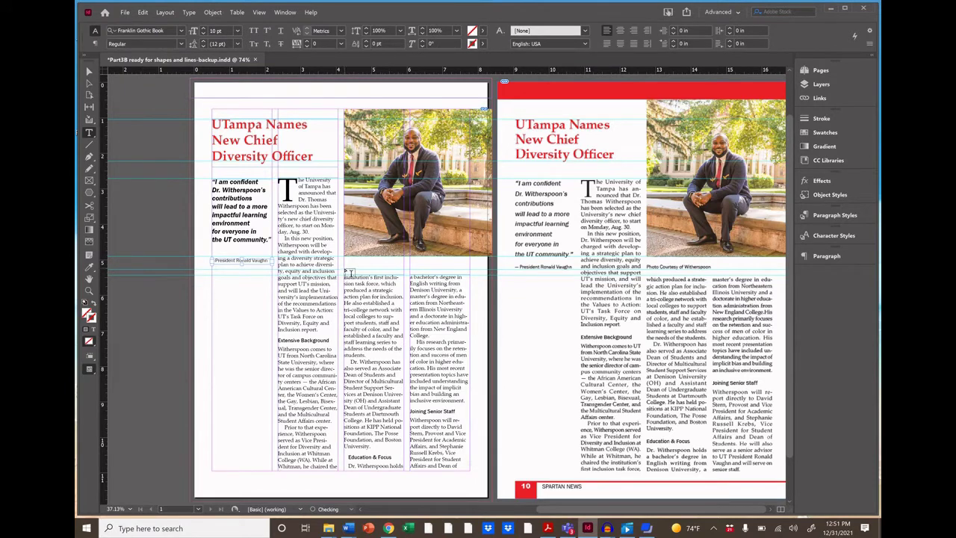
{"action": "left_click_drag", "start_coordinate": [347, 272], "coordinate": [472, 265]}
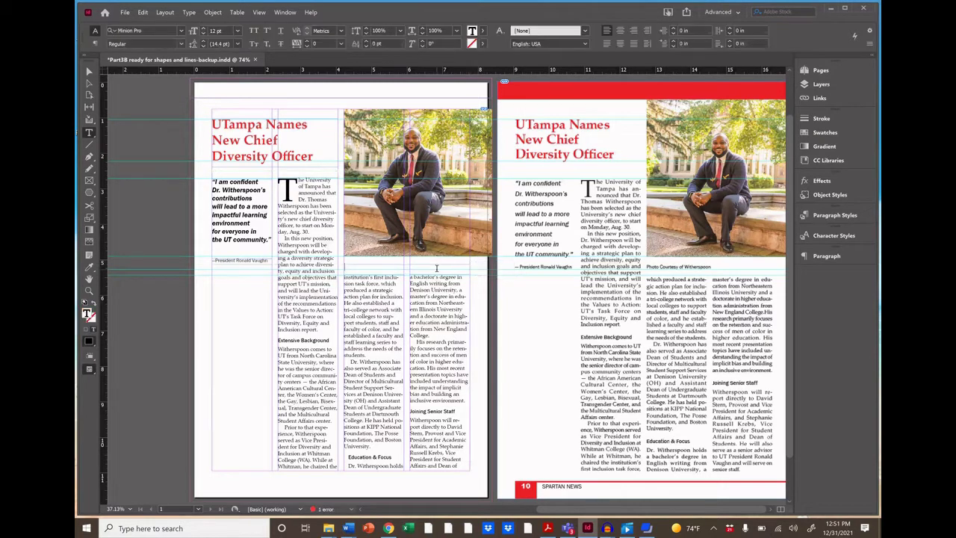
{"action": "type", "text": "Photo Courtesy of Witherspoon"}
- Set the caption text in Franklin Gothic Book Italic at 10 pt
{"action": "left_click_drag", "start_coordinate": [343, 266], "coordinate": [420, 267]}
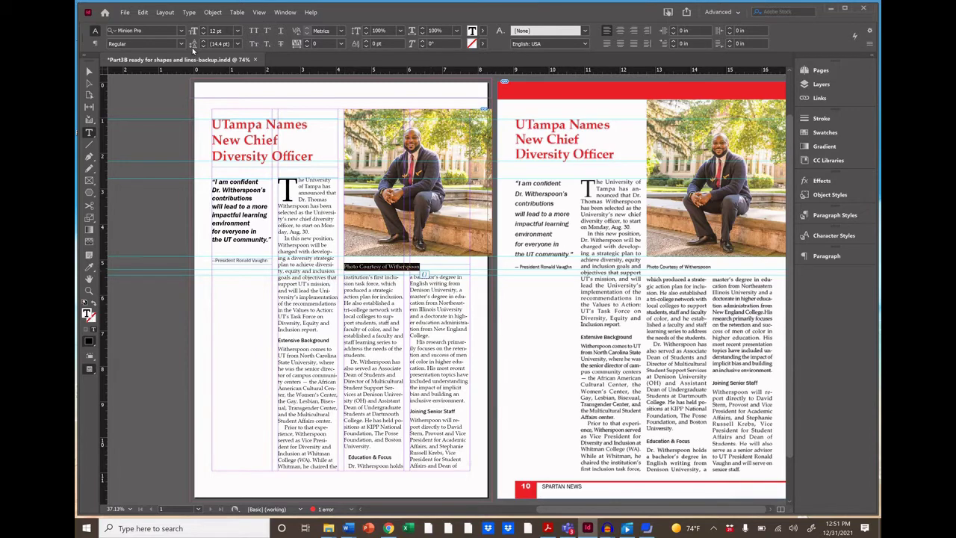
{"action": "left_click", "coordinate": [177, 32]}
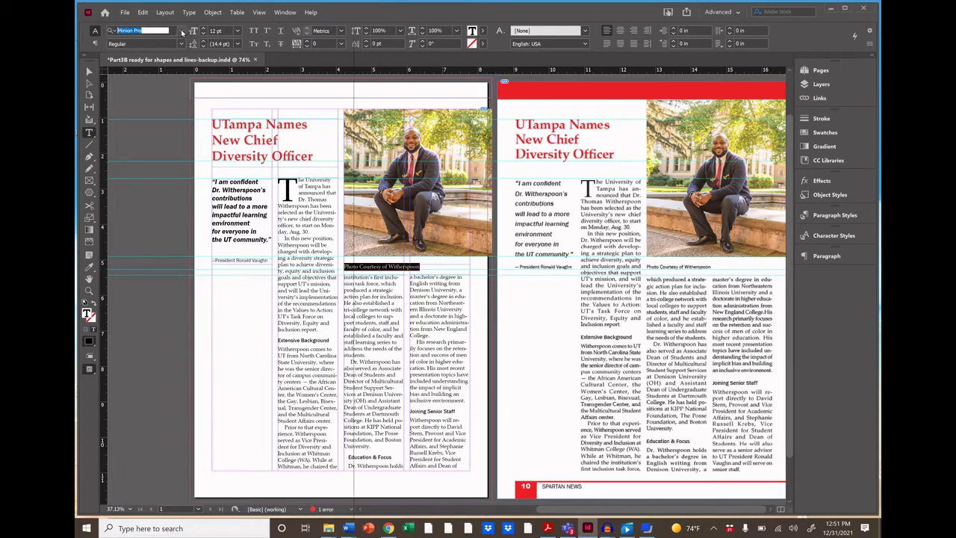
{"action": "left_click", "coordinate": [181, 32]}
{"action": "type", "text": "Fran"}
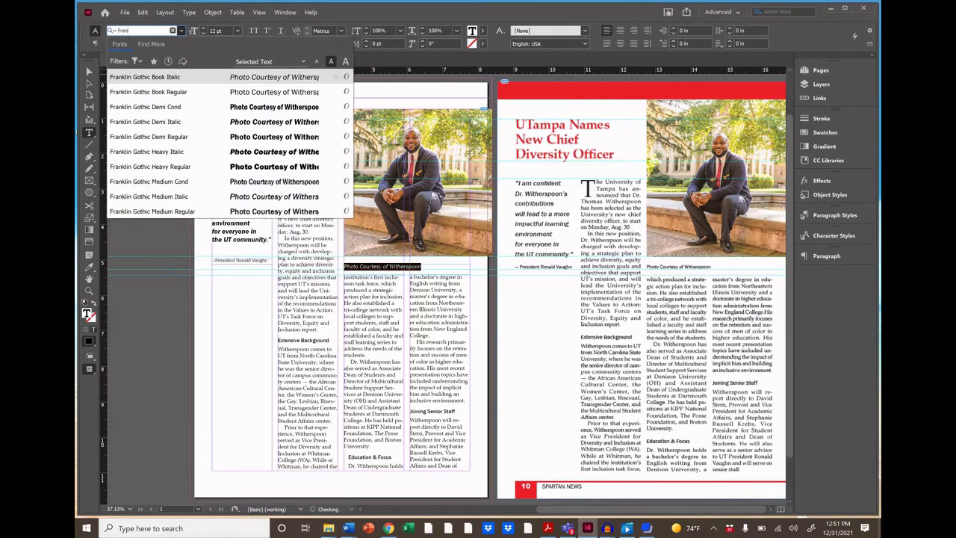
{"action": "type", "text": "klin"}
{"action": "left_click", "coordinate": [170, 77]}
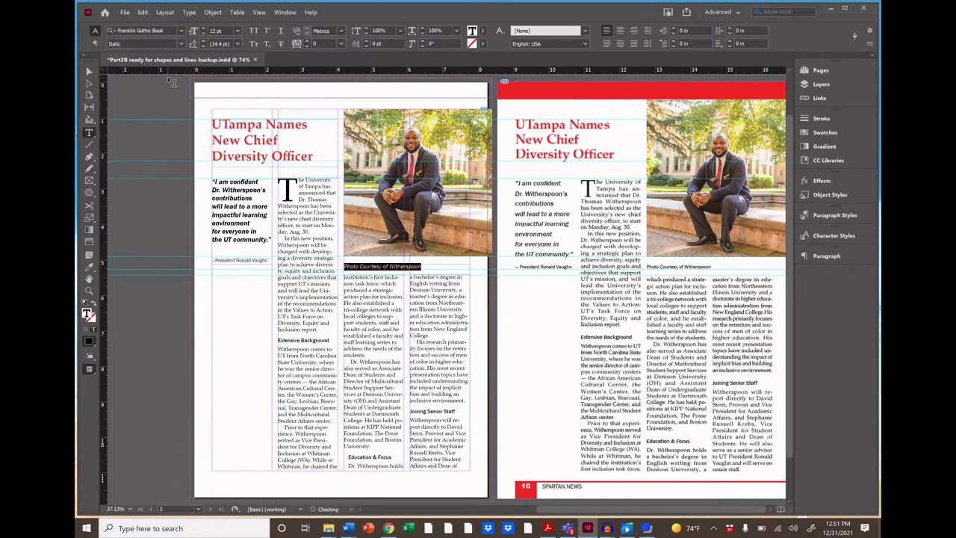
{"action": "left_click", "coordinate": [219, 31]}
{"action": "type", "text": "10"}
{"action": "key", "text": "Return"}
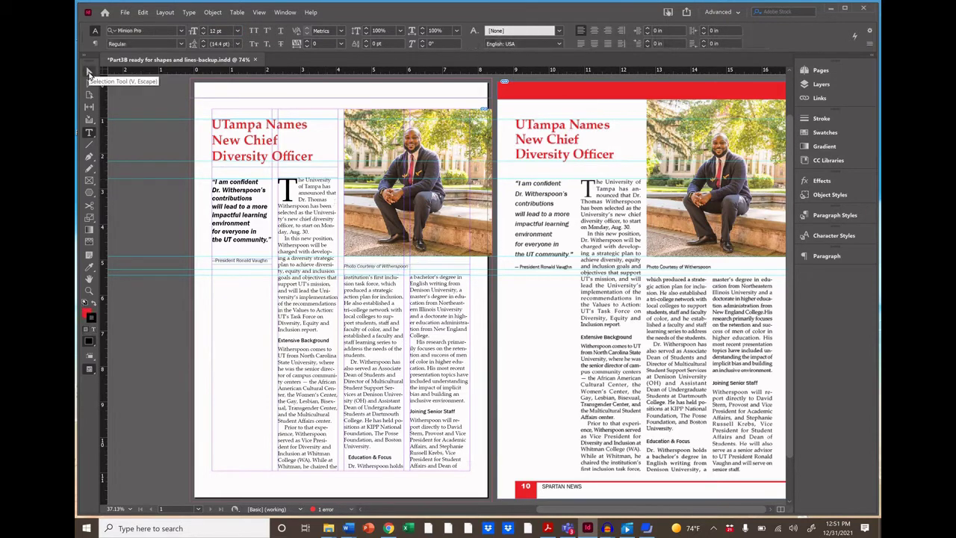
{"action": "left_click", "coordinate": [89, 72]}
- Nudge the attribution line frame slightly lower, then close the floating Swatches panel
{"action": "left_click", "coordinate": [234, 264]}
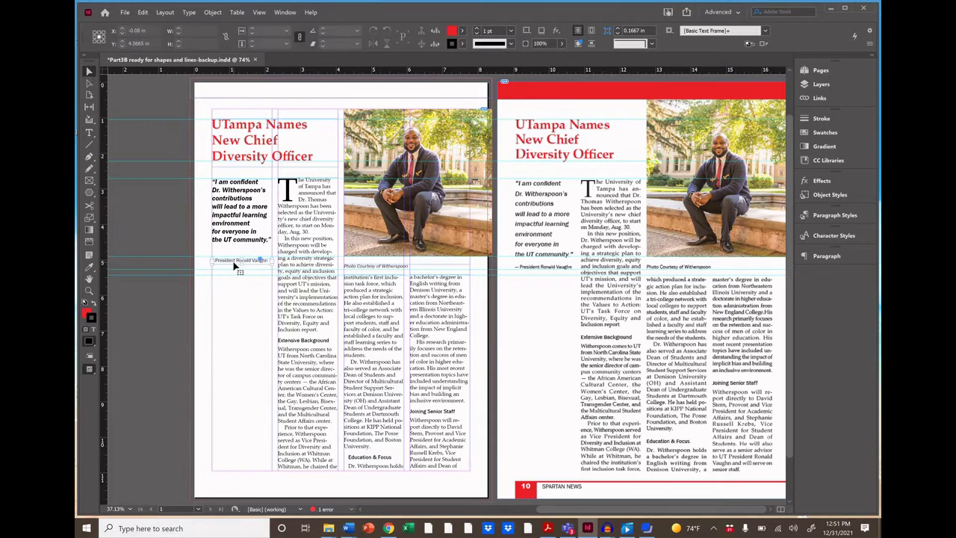
{"action": "left_click_drag", "start_coordinate": [234, 266], "coordinate": [233, 272]}
{"action": "left_click", "coordinate": [248, 335]}
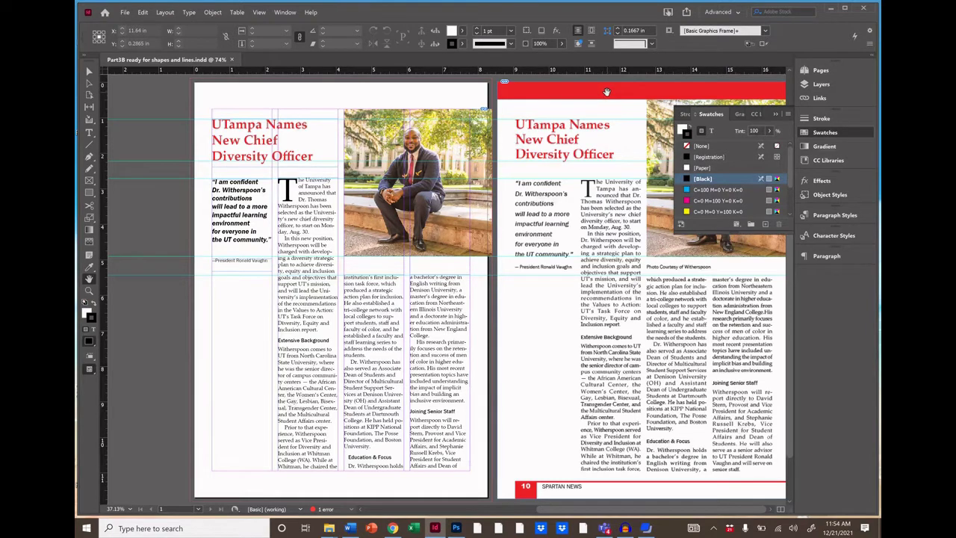
{"action": "left_click", "coordinate": [775, 114]}
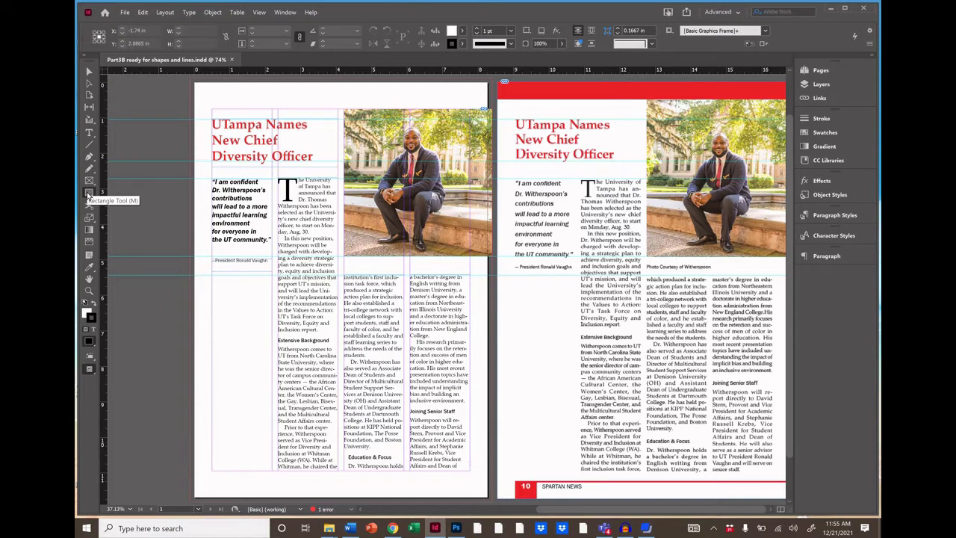
- Draw a rectangle across the top of the left page and fill it red from Swatches
{"action": "left_click", "coordinate": [88, 193]}
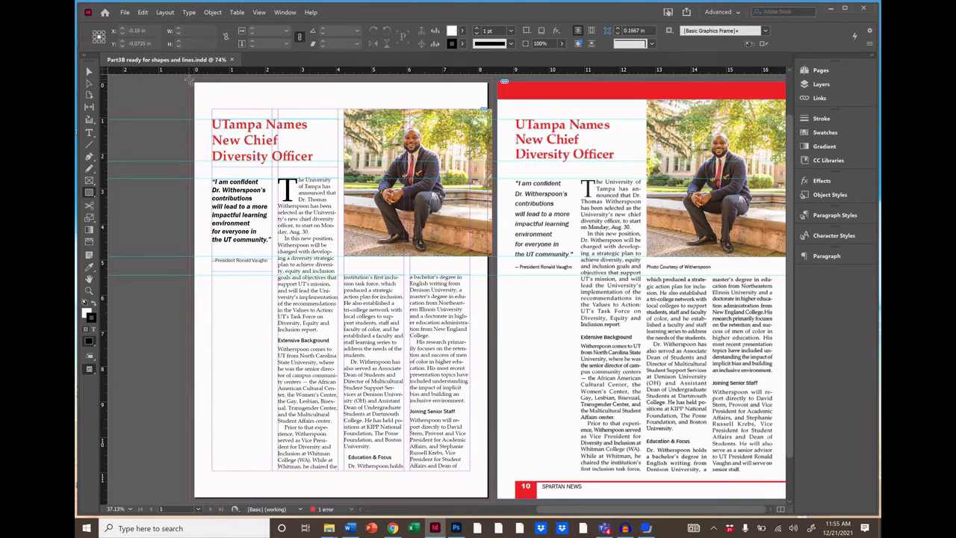
{"action": "left_click_drag", "start_coordinate": [192, 80], "coordinate": [485, 108]}
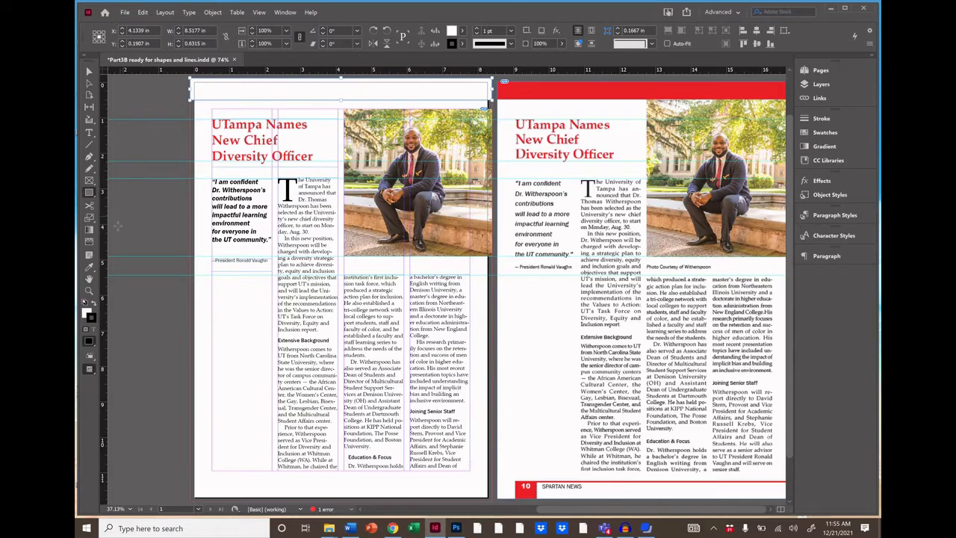
{"action": "left_click", "coordinate": [85, 313]}
{"action": "double_click", "coordinate": [85, 313]}
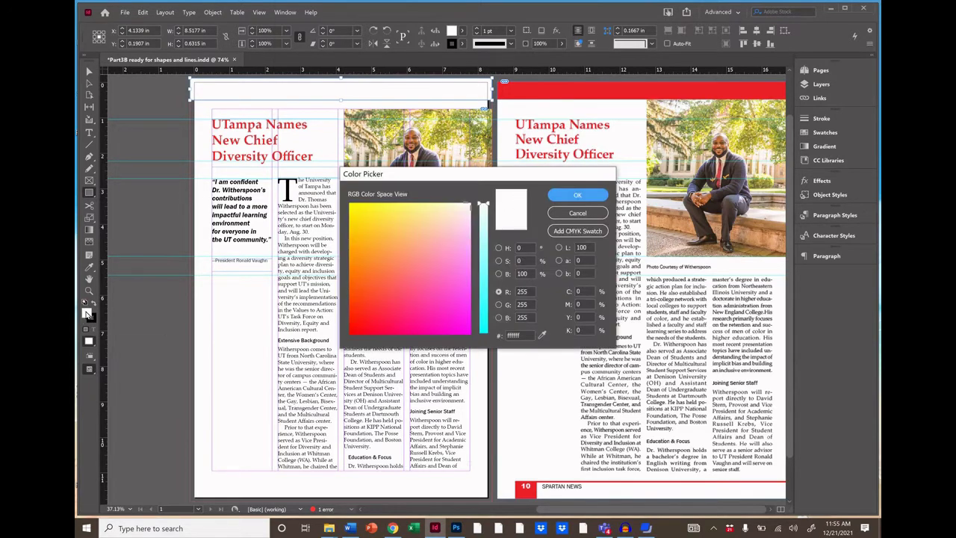
{"action": "left_click", "coordinate": [571, 216]}
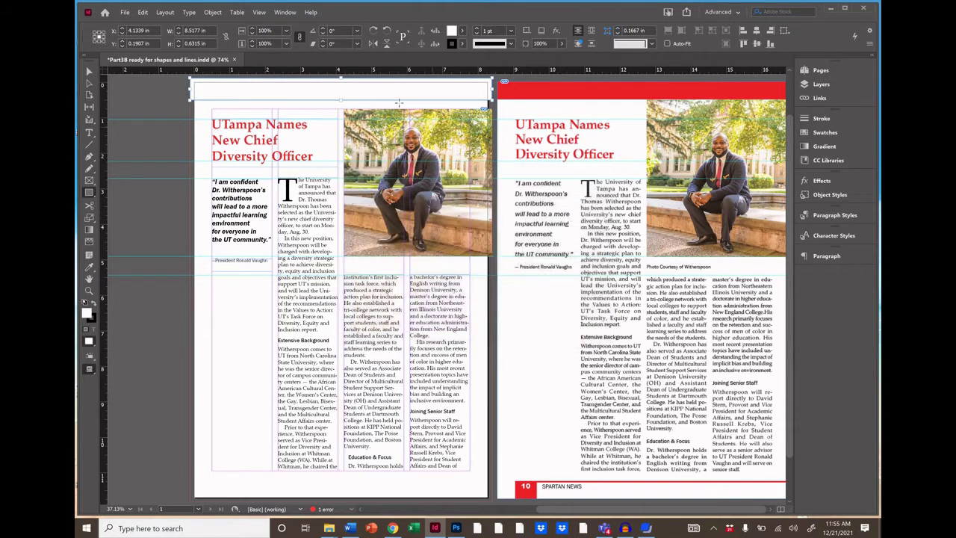
{"action": "left_click", "coordinate": [284, 12]}
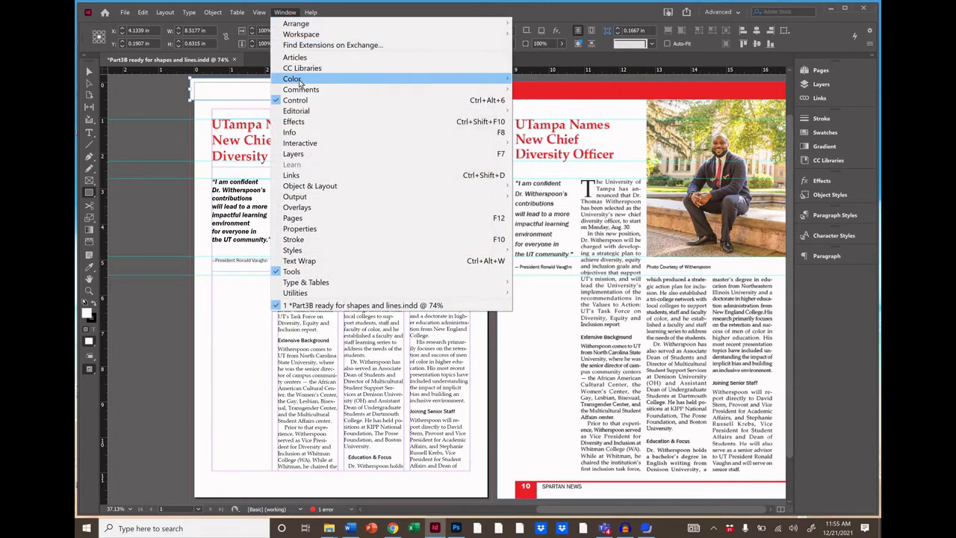
{"action": "left_click", "coordinate": [538, 111]}
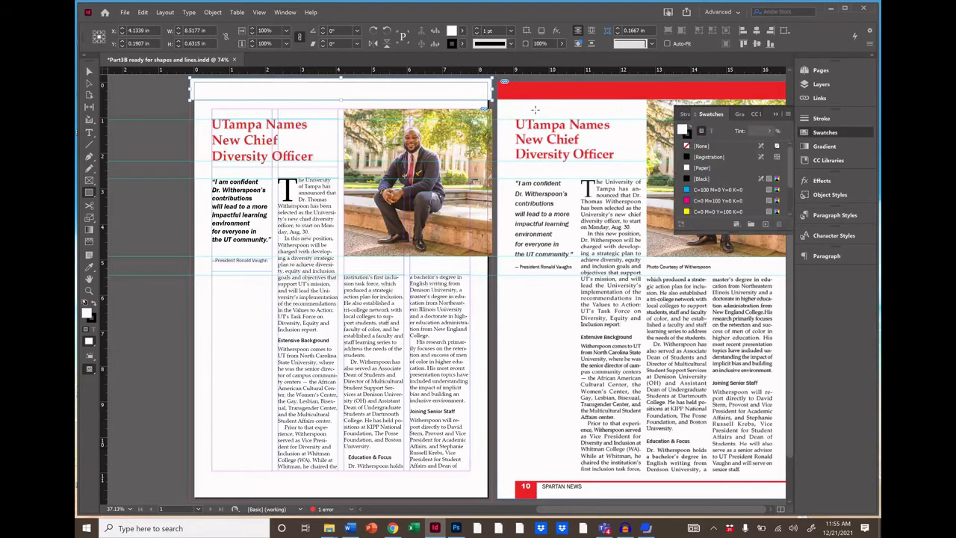
{"action": "scroll", "coordinate": [714, 190], "scroll_direction": "down", "scroll_amount": 2}
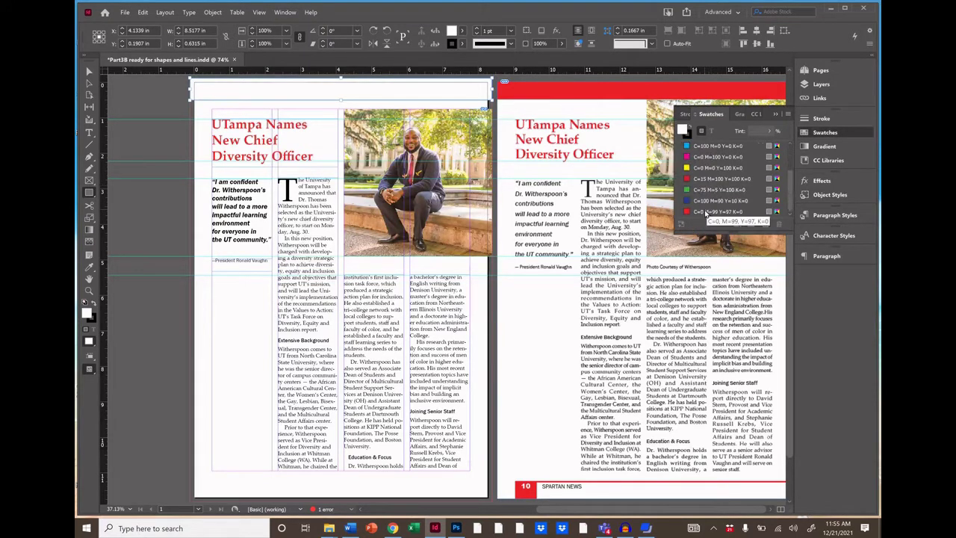
{"action": "left_click", "coordinate": [706, 212]}
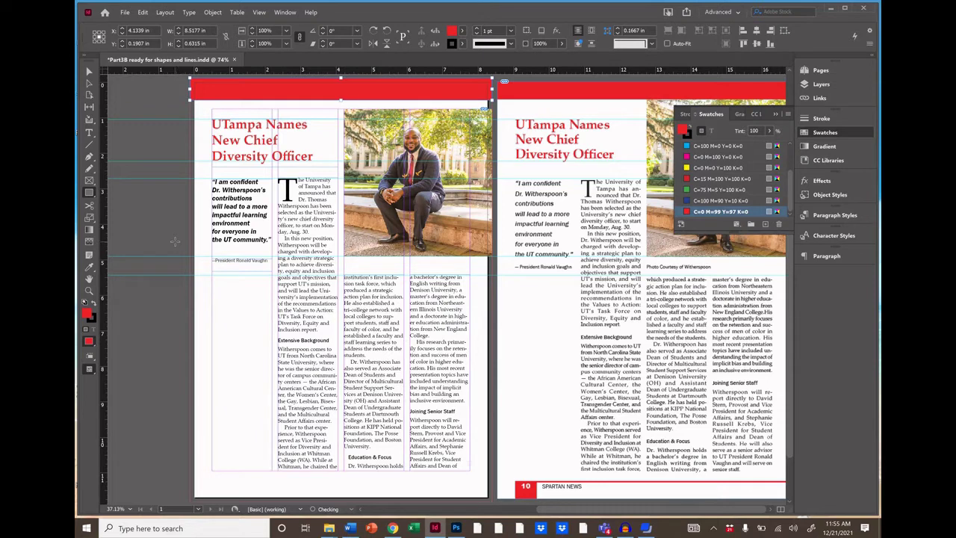
- Set the red bar's stroke to None and deselect it
{"action": "left_click", "coordinate": [89, 320]}
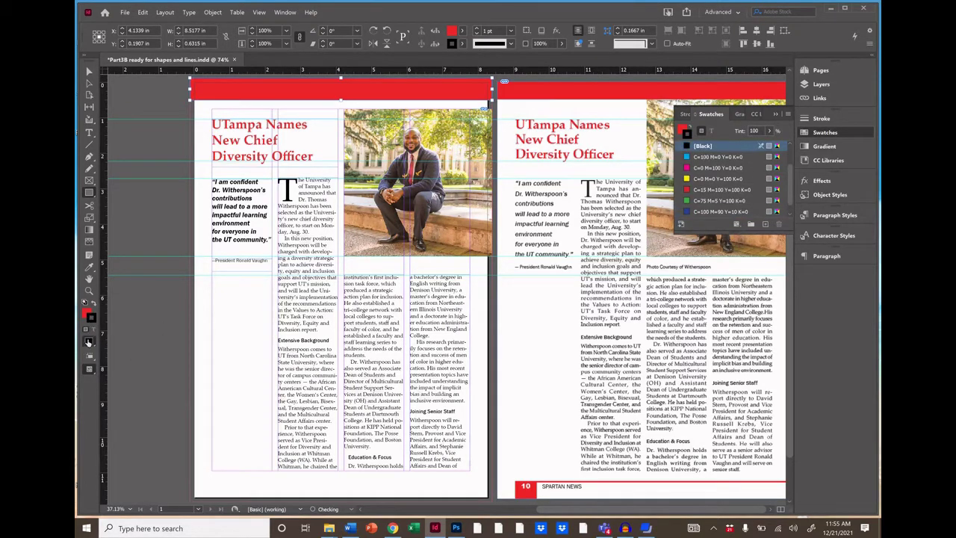
{"action": "left_click", "coordinate": [88, 342]}
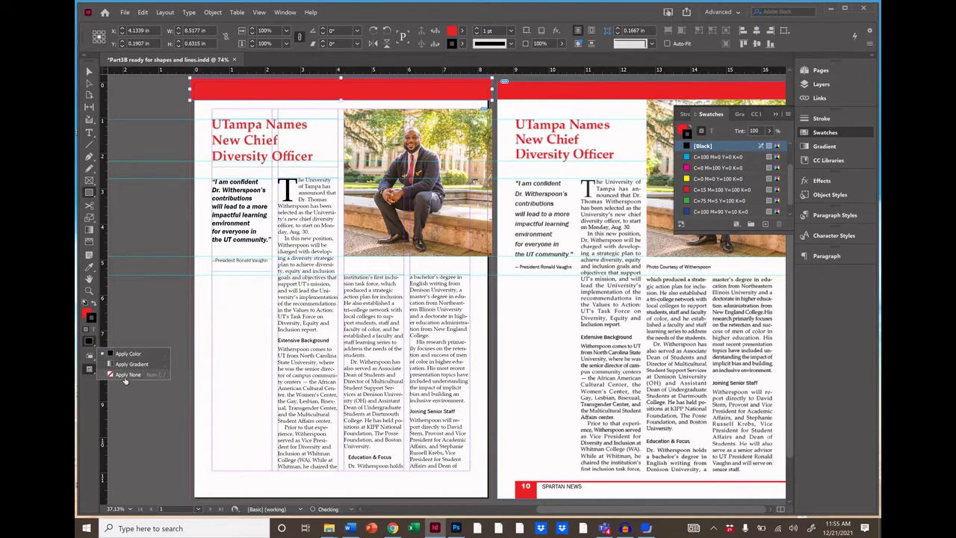
{"action": "left_click", "coordinate": [126, 374]}
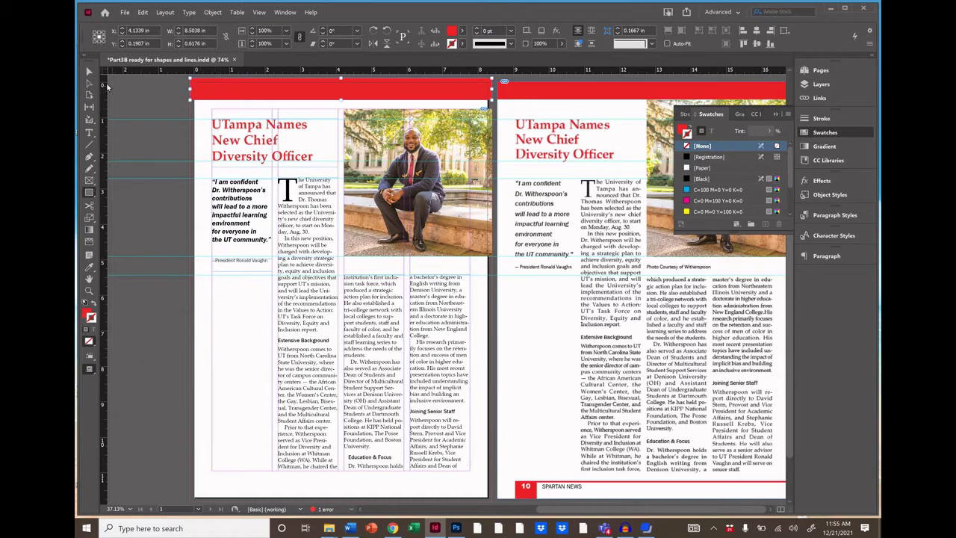
{"action": "left_click", "coordinate": [89, 72]}
{"action": "left_click", "coordinate": [167, 135]}
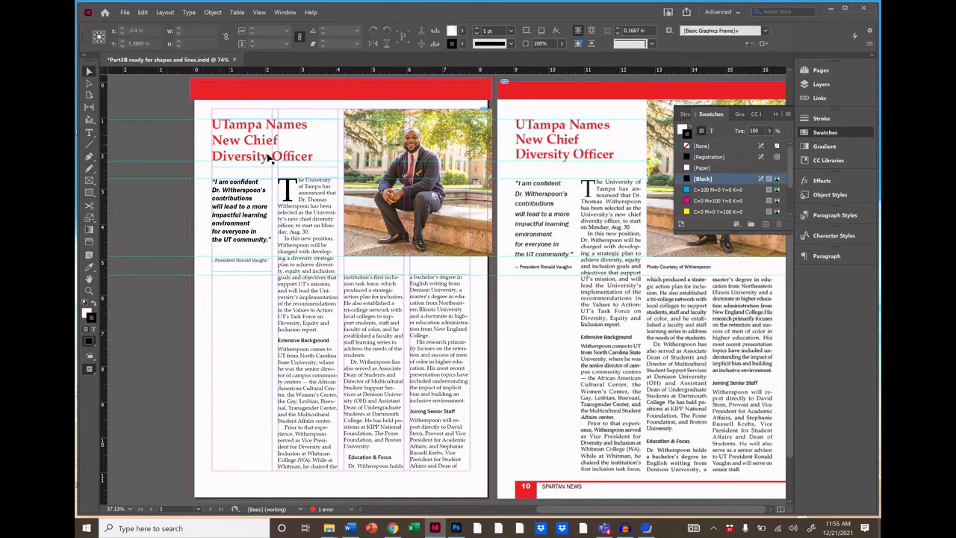
- Stretch the photo frame's top edge up to meet the red bar
{"action": "left_click", "coordinate": [388, 154]}
{"action": "left_click_drag", "start_coordinate": [418, 109], "coordinate": [413, 100]}
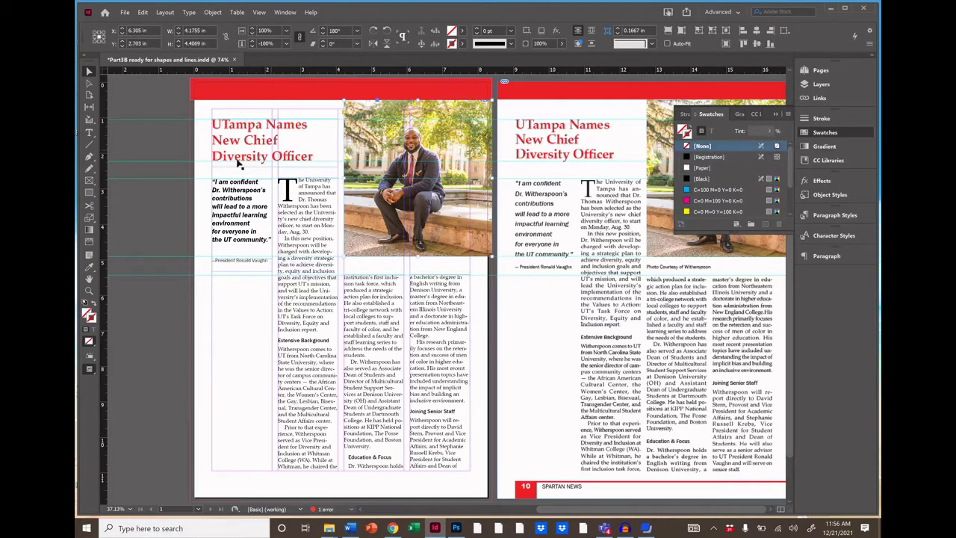
{"action": "left_click", "coordinate": [168, 198]}
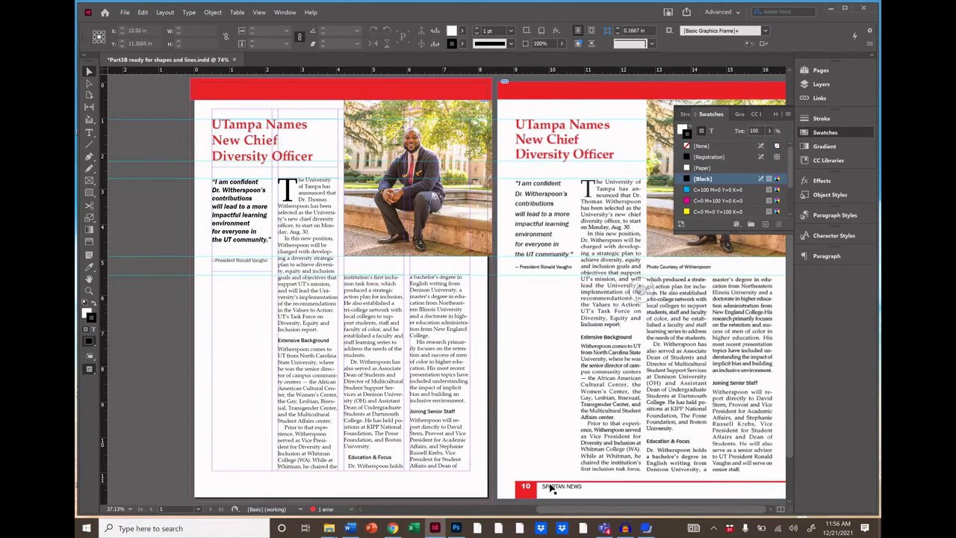
- Draw a solid 2 pt red line along the bottom of the left page
{"action": "left_click", "coordinate": [90, 147]}
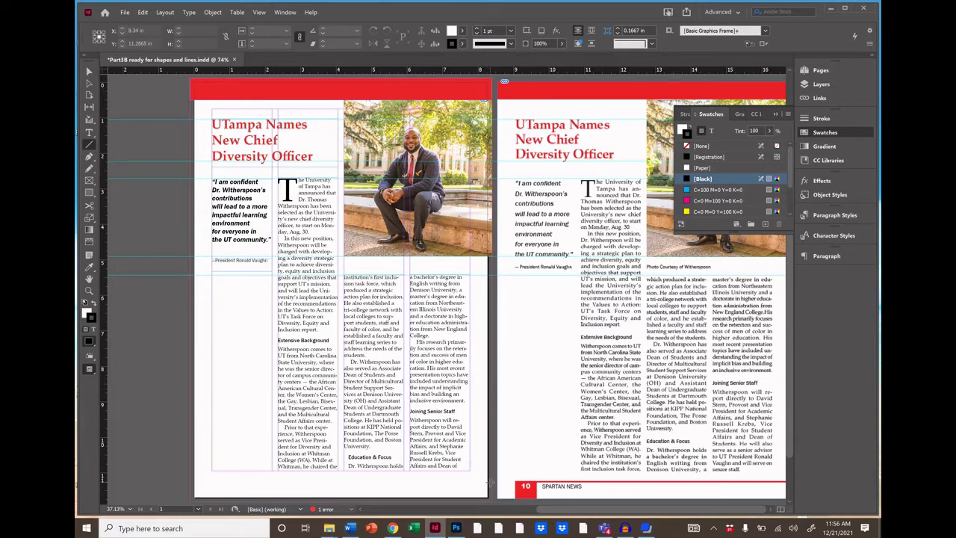
{"action": "mouse_move", "coordinate": [489, 484]}
{"action": "left_mouse_down"}
{"action": "mouse_move", "coordinate": [264, 489]}
{"action": "mouse_move", "coordinate": [212, 479]}
{"action": "left_mouse_up"}
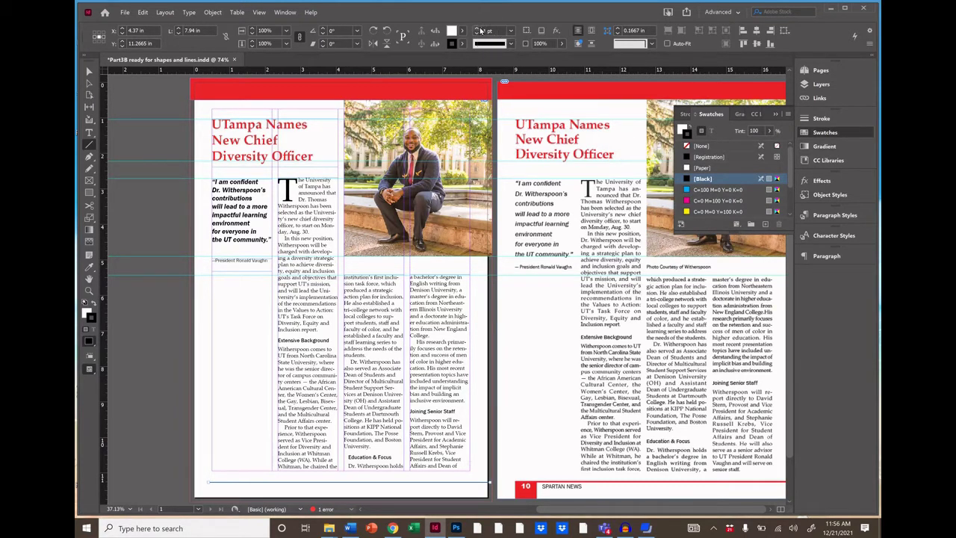
{"action": "left_click", "coordinate": [478, 27]}
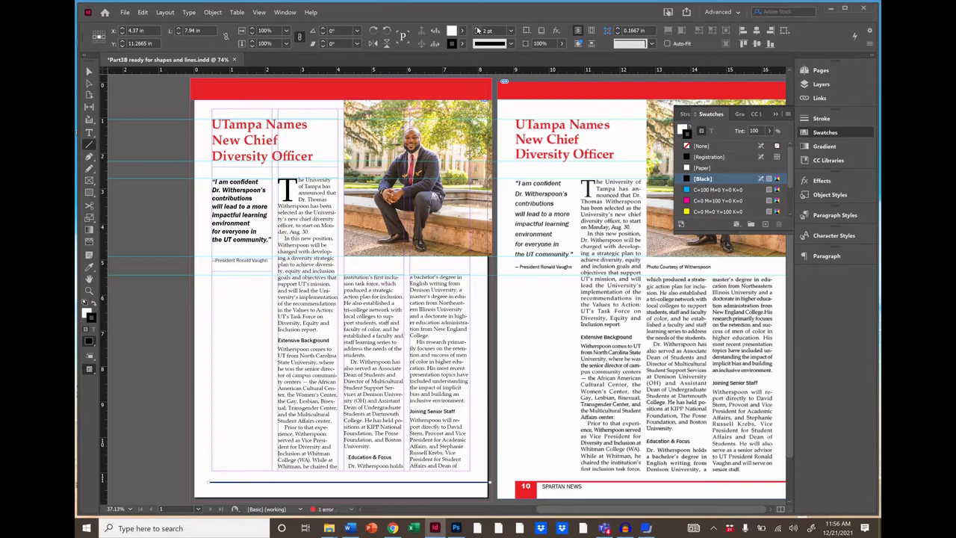
{"action": "left_click", "coordinate": [512, 44]}
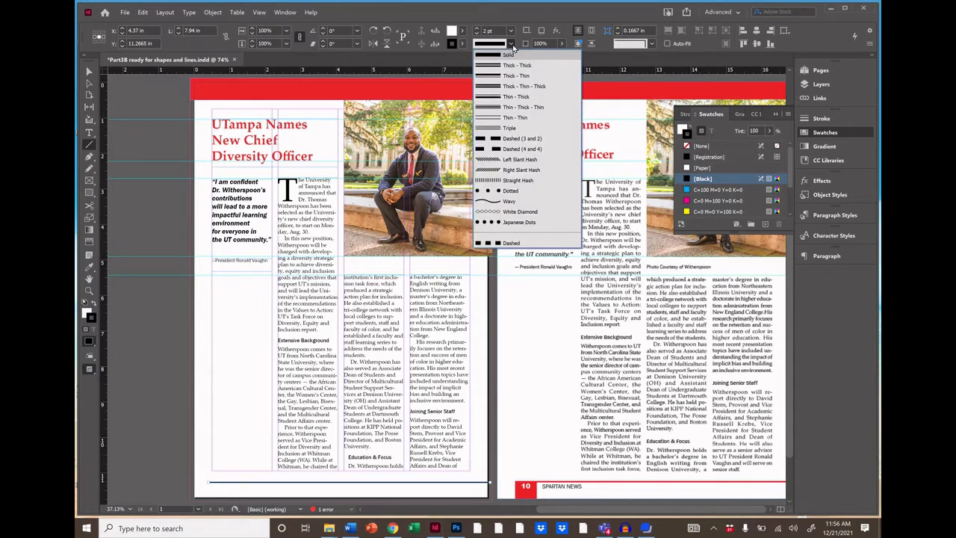
{"action": "left_click", "coordinate": [513, 12]}
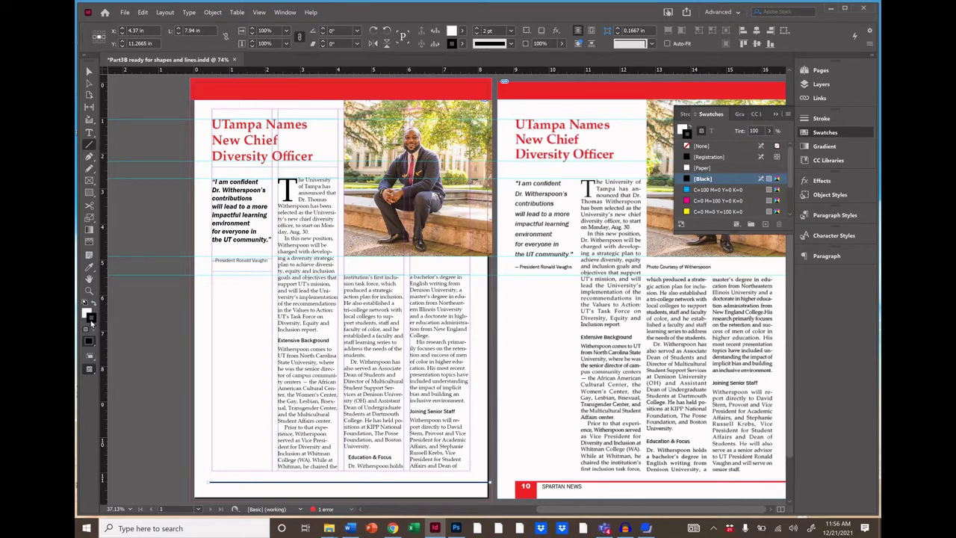
{"action": "scroll", "coordinate": [720, 215], "scroll_direction": "down", "scroll_amount": 2}
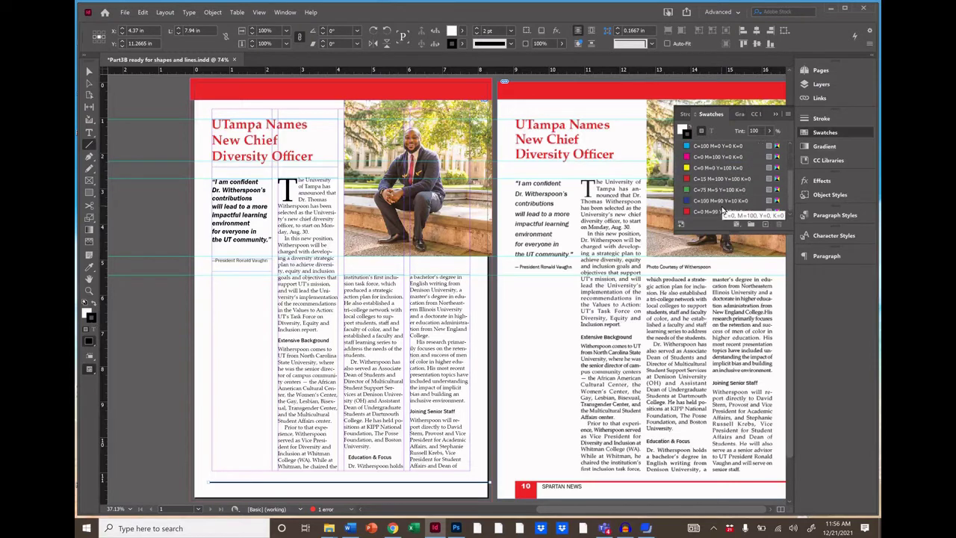
{"action": "left_click", "coordinate": [719, 214]}
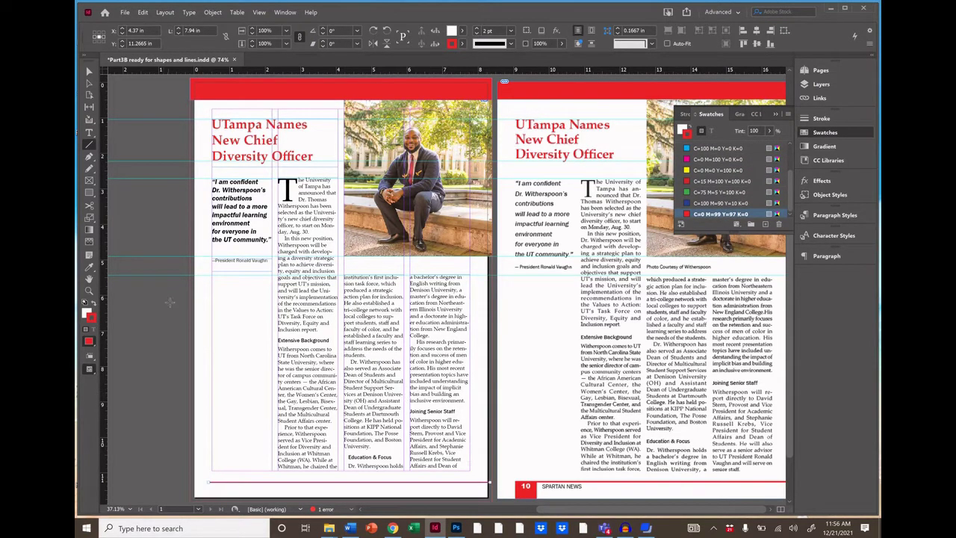
{"action": "left_click", "coordinate": [89, 72]}
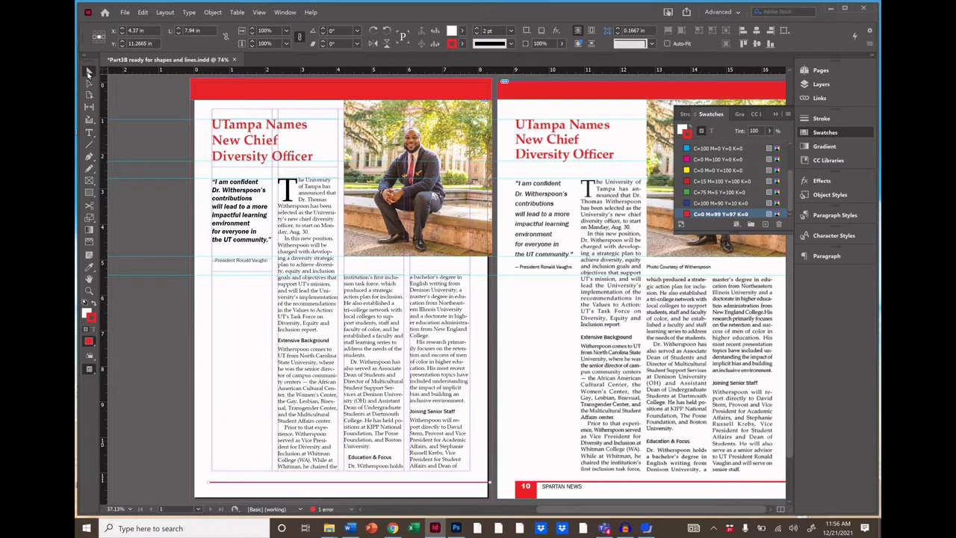
- Draw a small box at the page's bottom-left corner, filled red with no stroke
{"action": "left_click", "coordinate": [89, 192]}
{"action": "left_click_drag", "start_coordinate": [211, 484], "coordinate": [238, 506]}
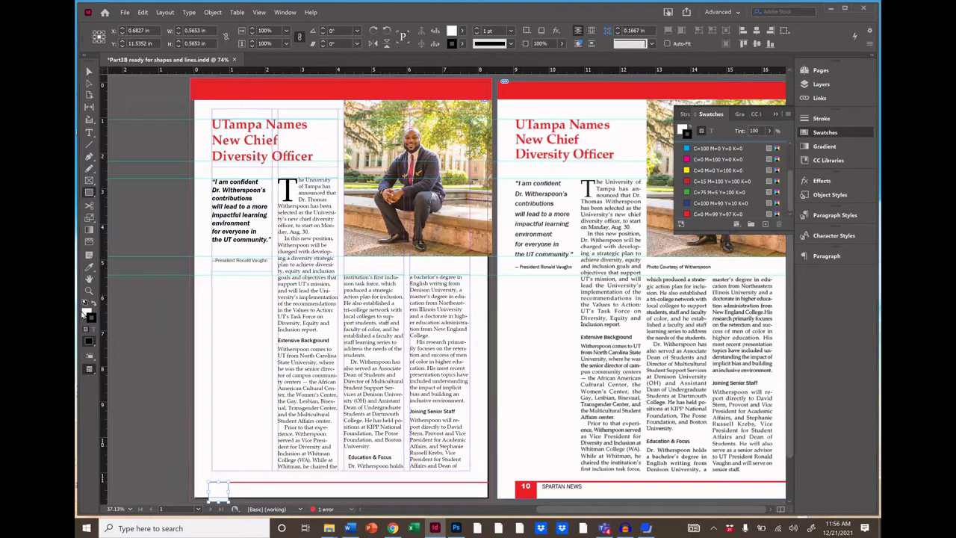
{"action": "left_click", "coordinate": [85, 314]}
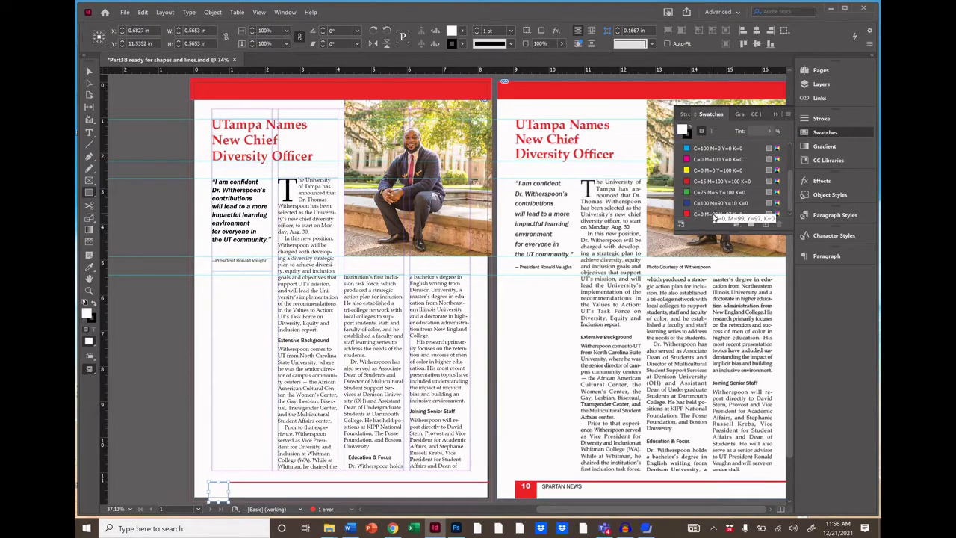
{"action": "left_click", "coordinate": [715, 215]}
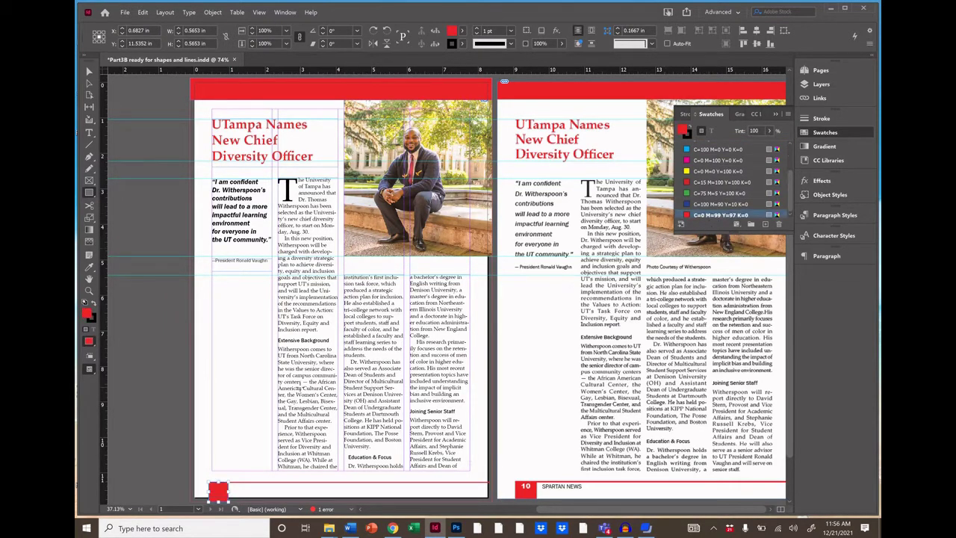
{"action": "left_click", "coordinate": [91, 321]}
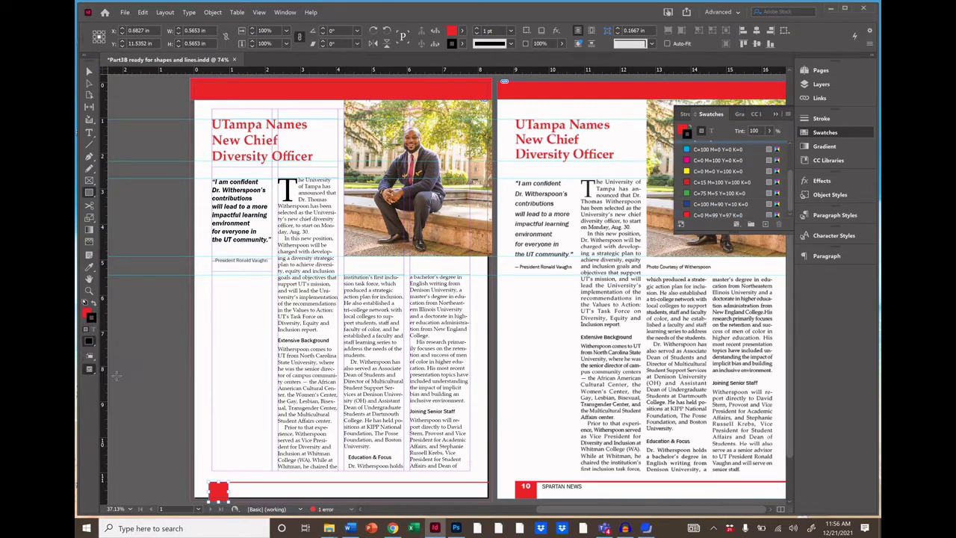
{"action": "left_click", "coordinate": [90, 351]}
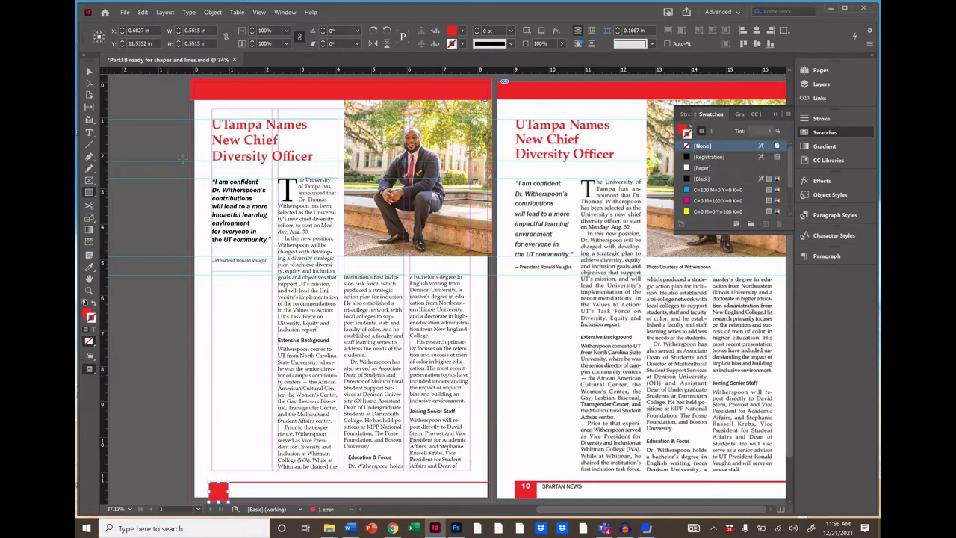
- Make the red box a text frame with centred 14 pt Arial Black text
{"action": "left_click", "coordinate": [89, 132]}
{"action": "left_click", "coordinate": [206, 491]}
{"action": "left_click", "coordinate": [213, 484]}
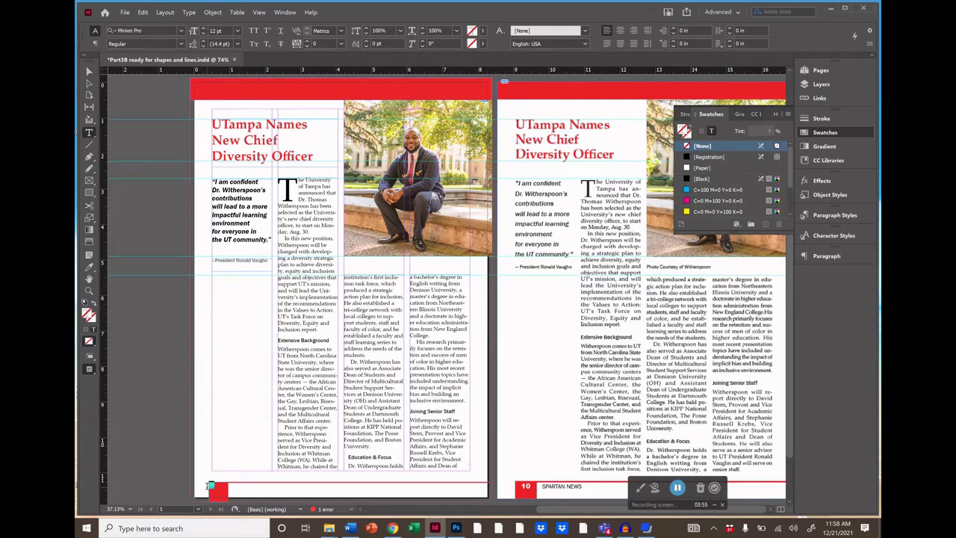
{"action": "left_click", "coordinate": [621, 32]}
{"action": "left_click", "coordinate": [238, 32]}
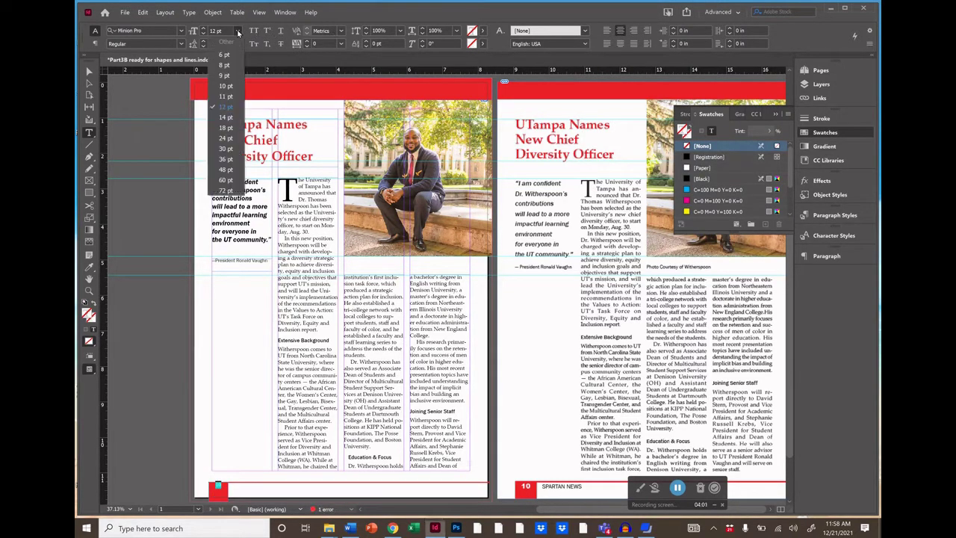
{"action": "left_click", "coordinate": [227, 118]}
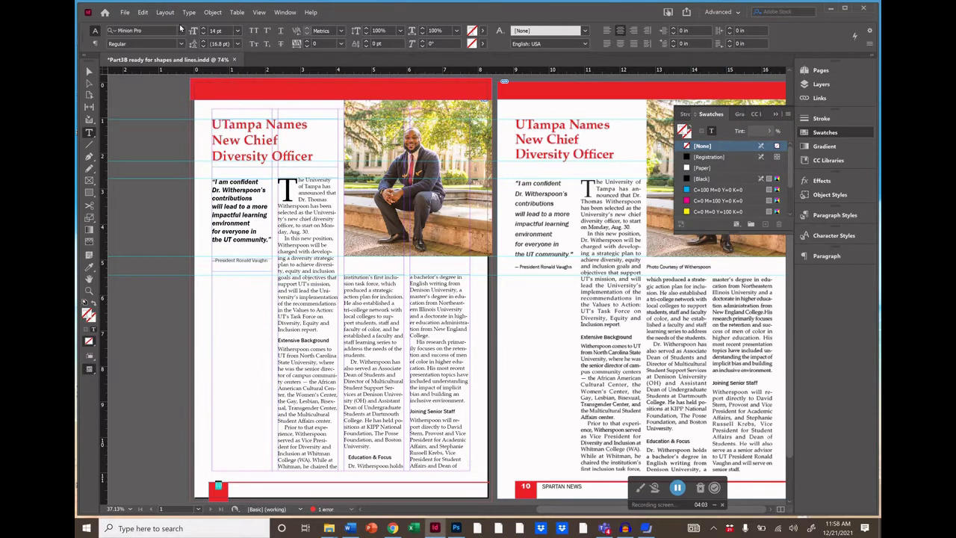
{"action": "left_click", "coordinate": [181, 31]}
{"action": "type", "text": "A"}
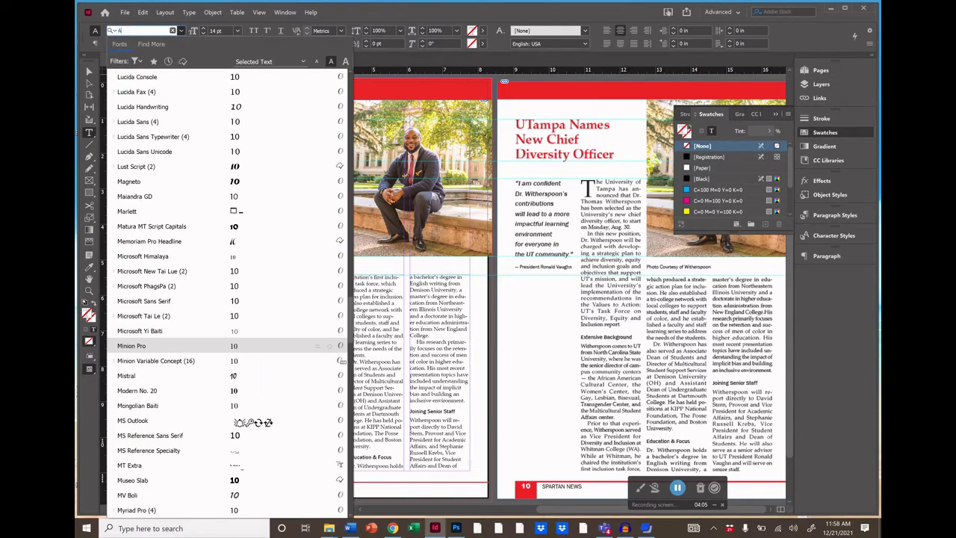
{"action": "type", "text": "rial Bla"}
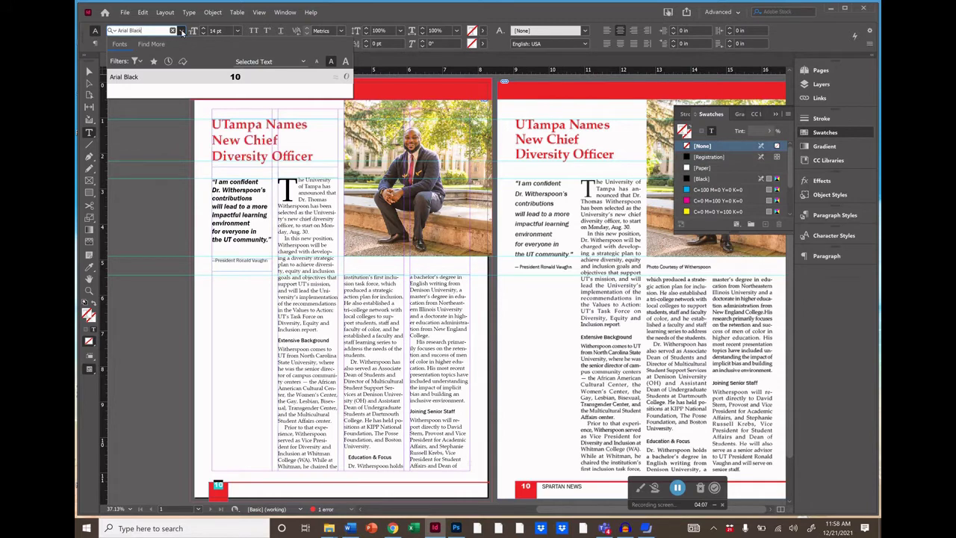
{"action": "type", "text": "ck"}
{"action": "left_click", "coordinate": [158, 75]}
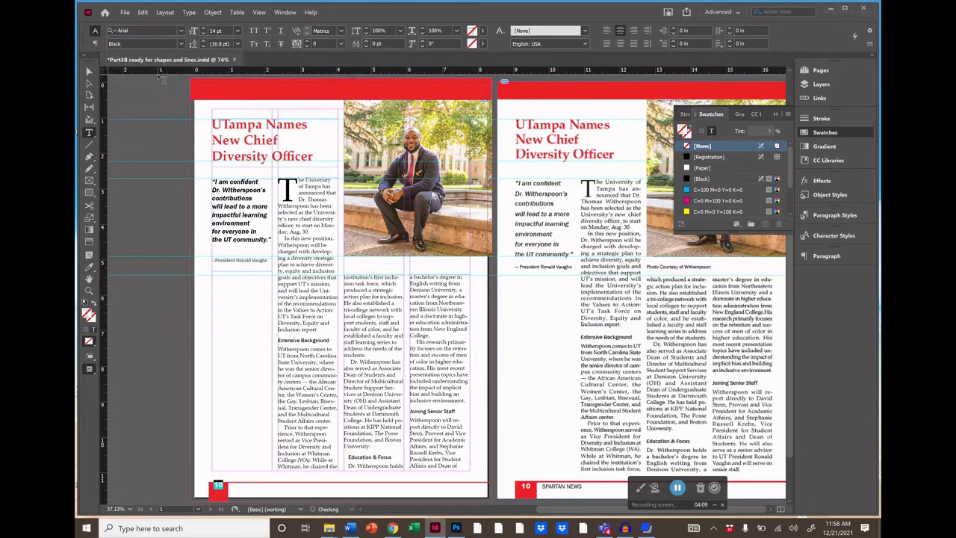
- Colour page number 10 white ([Paper]) and shift it down with baseline shift
{"action": "left_click", "coordinate": [88, 314]}
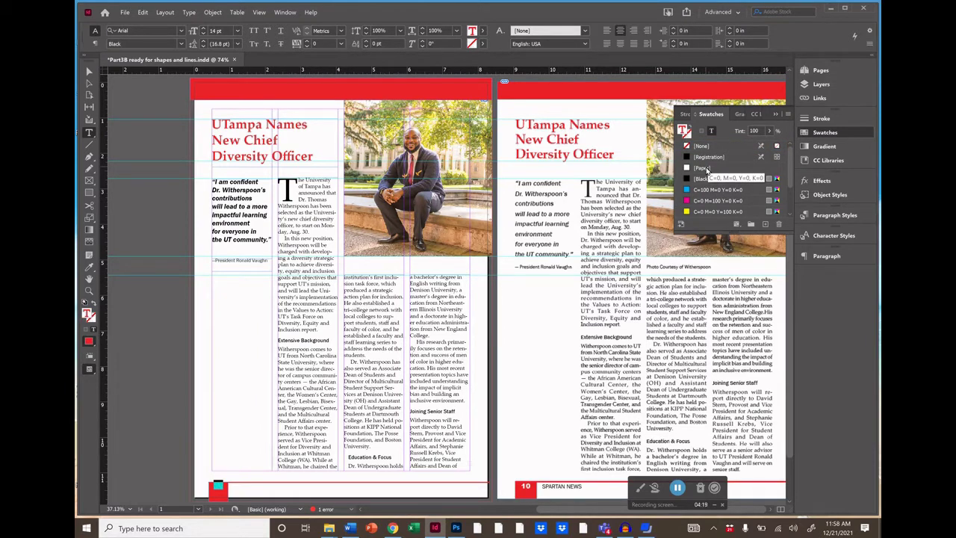
{"action": "left_click", "coordinate": [707, 169]}
{"action": "scroll", "coordinate": [707, 169], "scroll_direction": "down", "scroll_amount": 2}
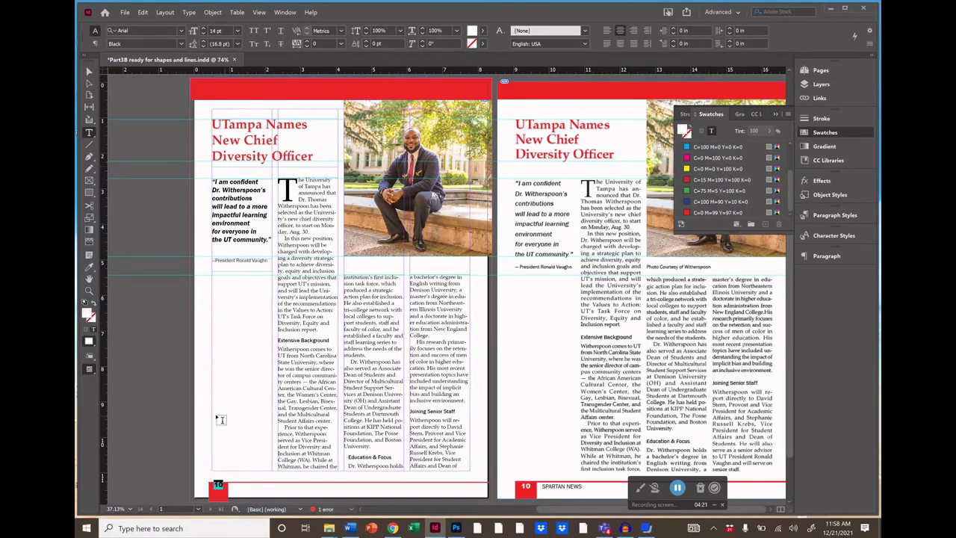
{"action": "left_click", "coordinate": [173, 426]}
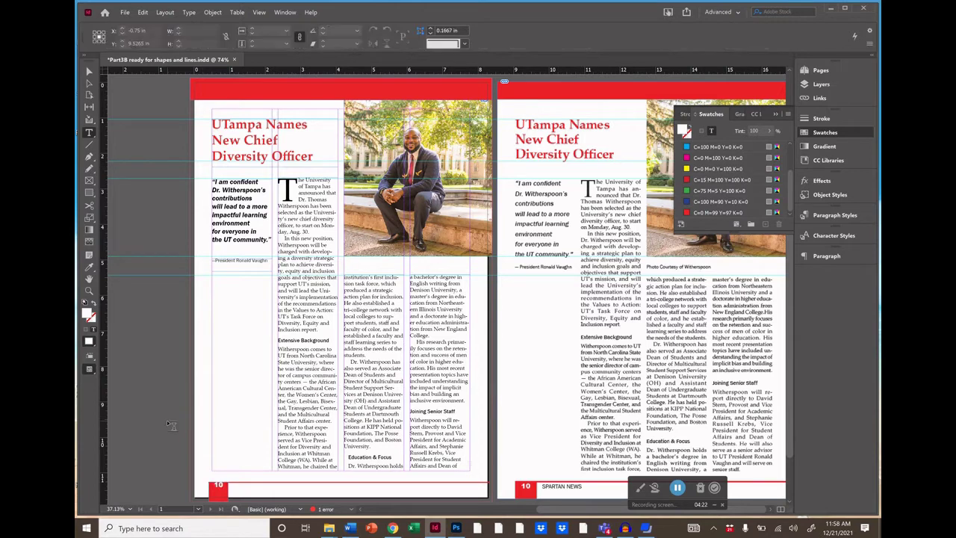
{"action": "double_click", "coordinate": [217, 486]}
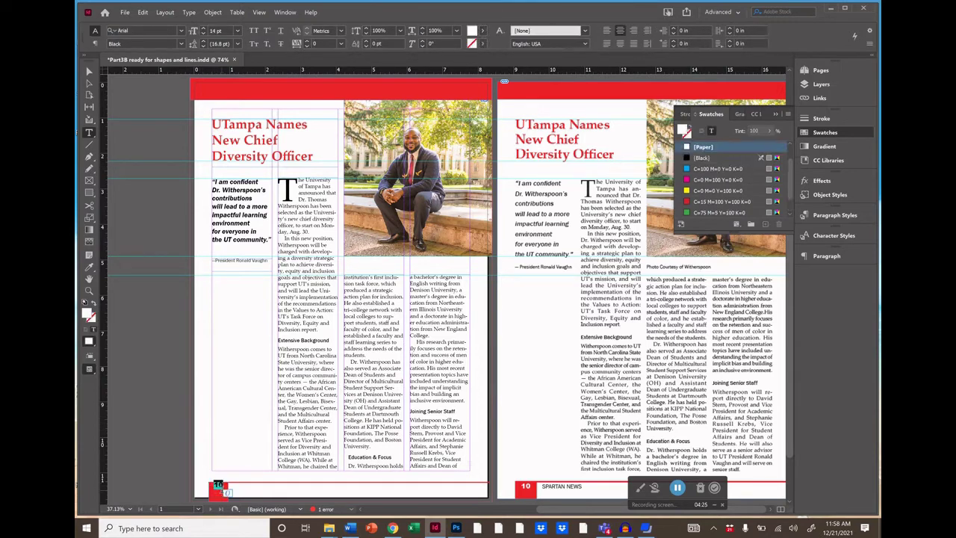
{"action": "left_click", "coordinate": [365, 45]}
{"action": "left_click", "coordinate": [366, 45]}
{"action": "left_click", "coordinate": [365, 45]}
{"action": "left_click", "coordinate": [366, 46]}
{"action": "left_click", "coordinate": [365, 46]}
{"action": "left_click", "coordinate": [365, 45]}
{"action": "left_click", "coordinate": [165, 332]}
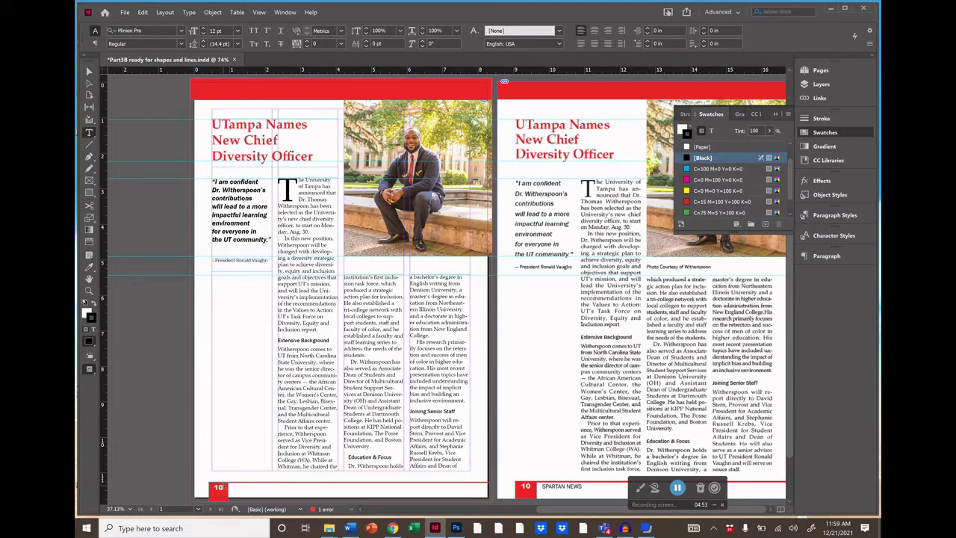
- Create a text frame beside the page number containing the footer SPARTAN NEWS
{"action": "left_click_drag", "start_coordinate": [236, 489], "coordinate": [290, 493]}
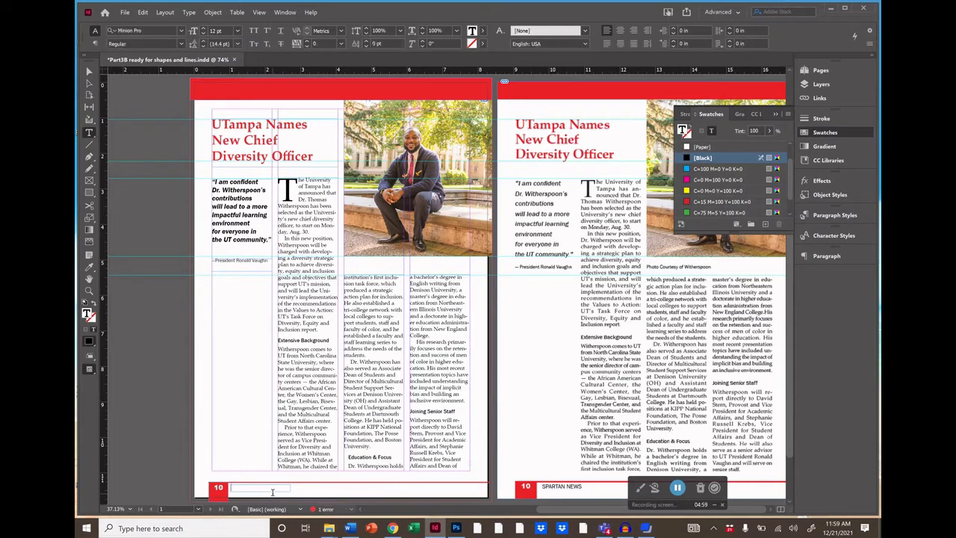
{"action": "type", "text": "SPARTAN NEWS"}
{"action": "left_click", "coordinate": [89, 72]}
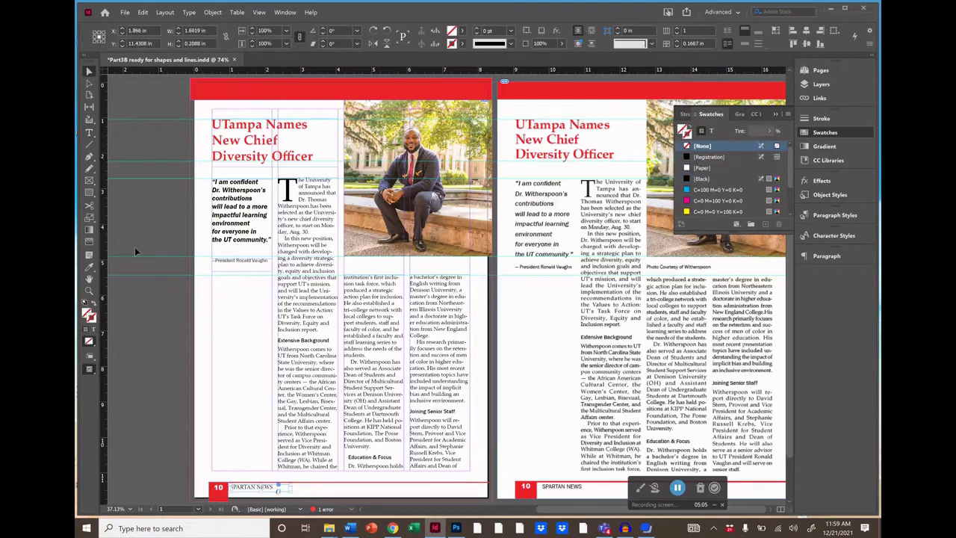
{"action": "left_click", "coordinate": [150, 327]}
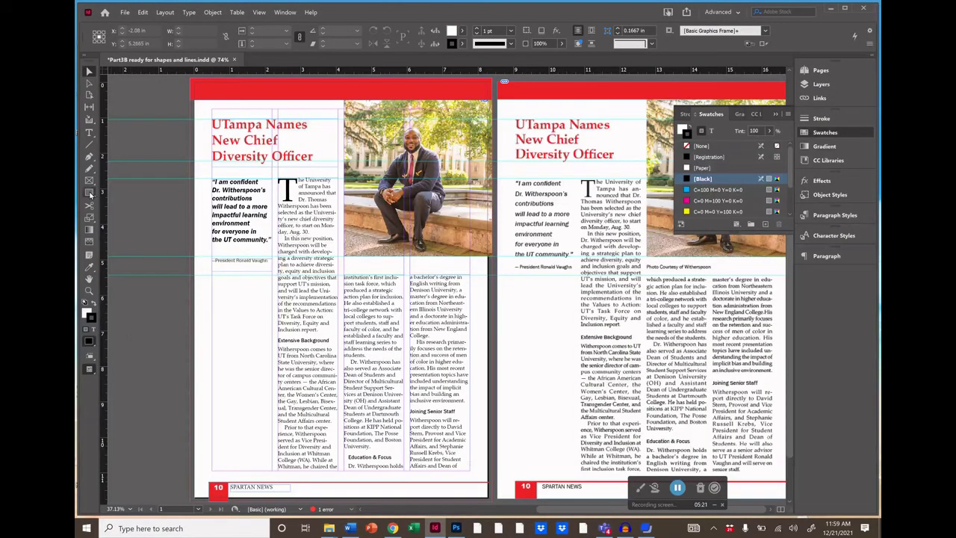
- Draw an ellipse, a small circle below it, and a pentagon below the circle
{"action": "left_click", "coordinate": [90, 195]}
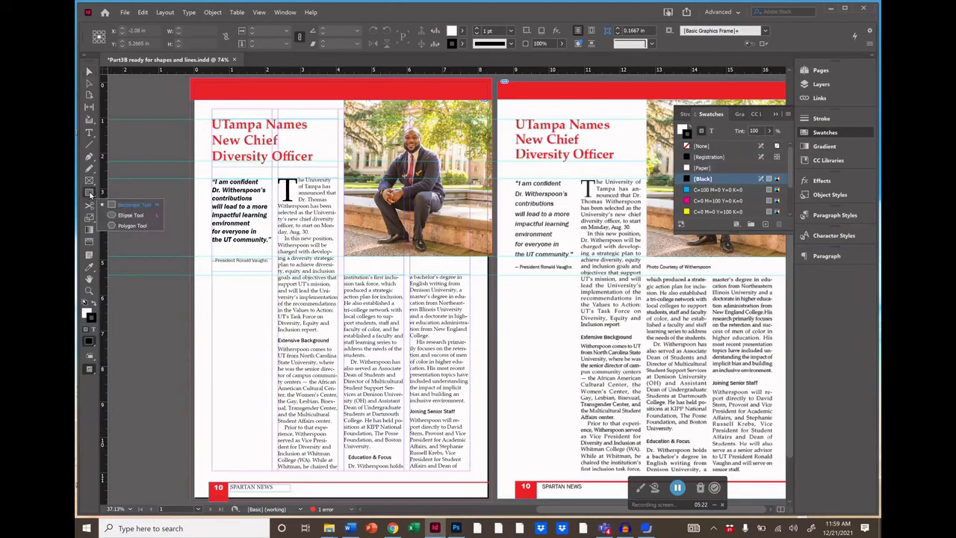
{"action": "left_click", "coordinate": [128, 215]}
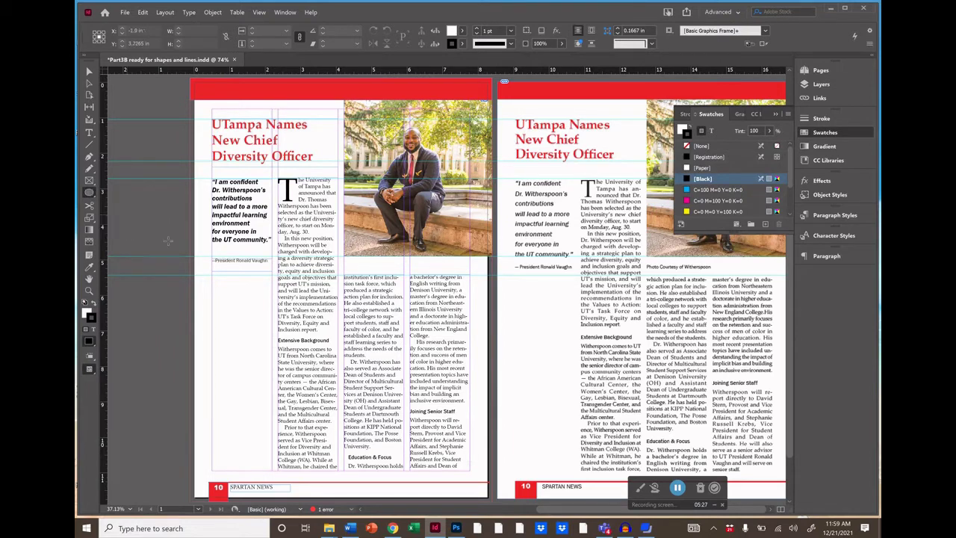
{"action": "left_click_drag", "start_coordinate": [218, 291], "coordinate": [278, 317]}
{"action": "left_click_drag", "start_coordinate": [221, 337], "coordinate": [266, 363]}
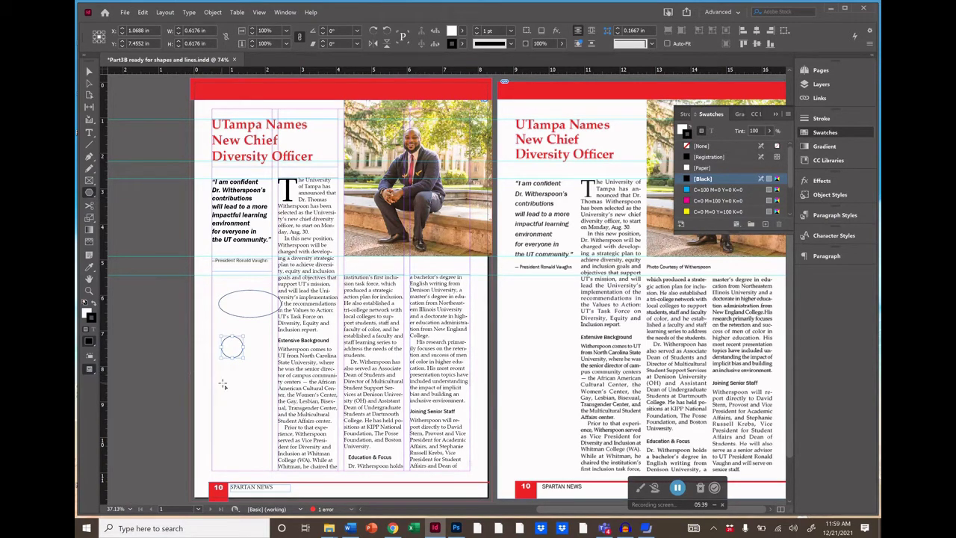
{"action": "mouse_move", "coordinate": [219, 383]}
{"action": "left_mouse_down"}
{"action": "mouse_move", "coordinate": [263, 392]}
{"action": "mouse_move", "coordinate": [267, 427]}
{"action": "left_mouse_up"}
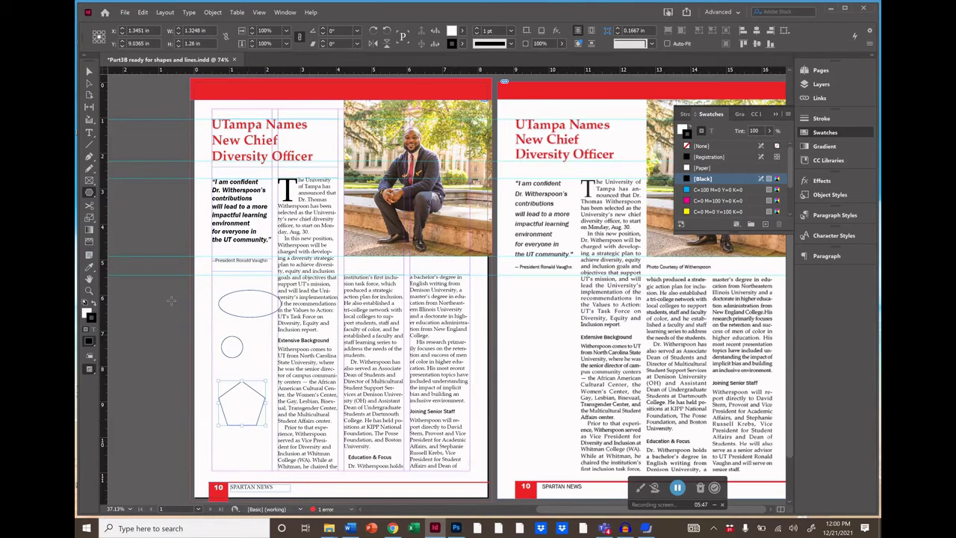
- Set the polygon to 12 sides with 50% star inset, then remove the three shapes
{"action": "double_click", "coordinate": [88, 192]}
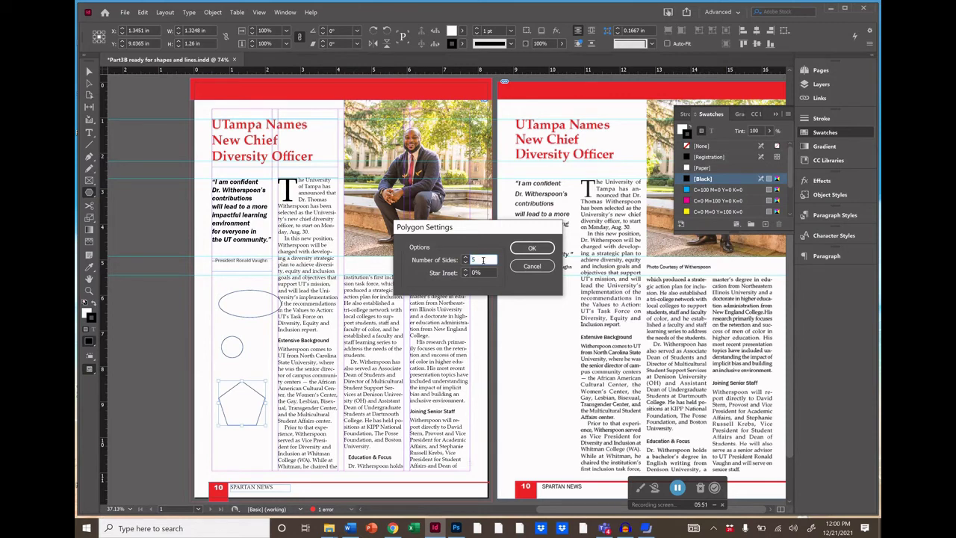
{"action": "type", "text": "12"}
{"action": "key", "text": "Tab"}
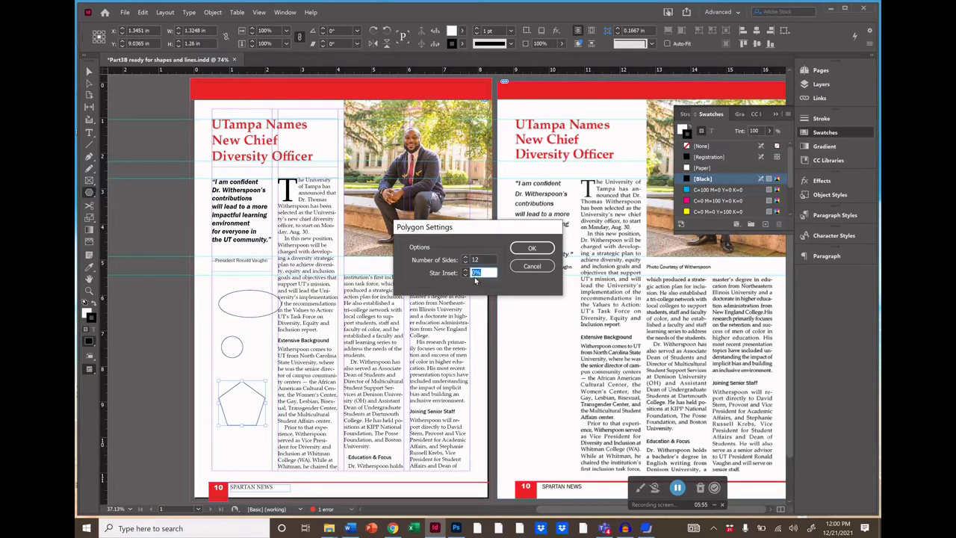
{"action": "type", "text": "50"}
{"action": "key", "text": "Return"}
{"action": "key", "text": "v"}
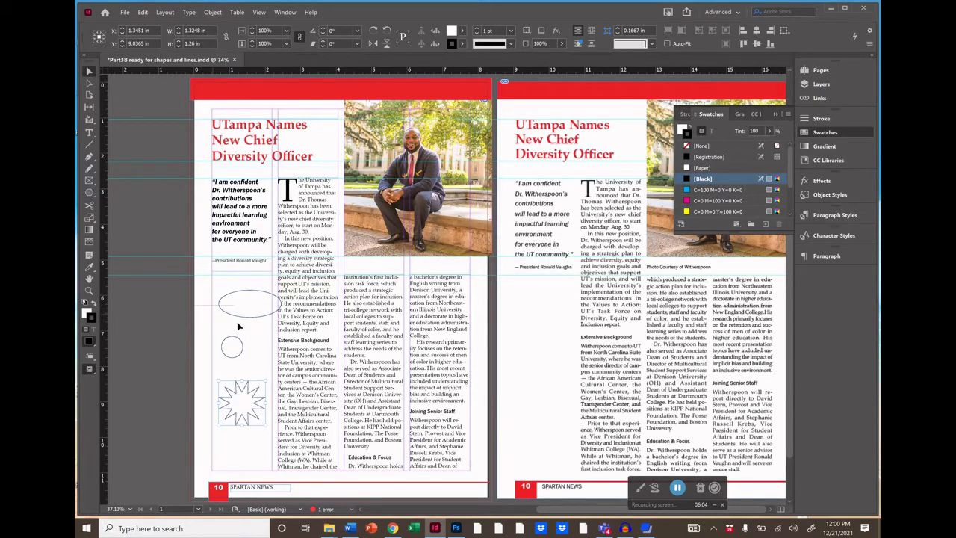
{"action": "key", "text": "ctrl+z"}
{"action": "key", "text": "ctrl+z"}
{"action": "key", "text": "ctrl+z"}
{"action": "key", "text": "ctrl+z"}
{"action": "key", "text": "ctrl+z"}
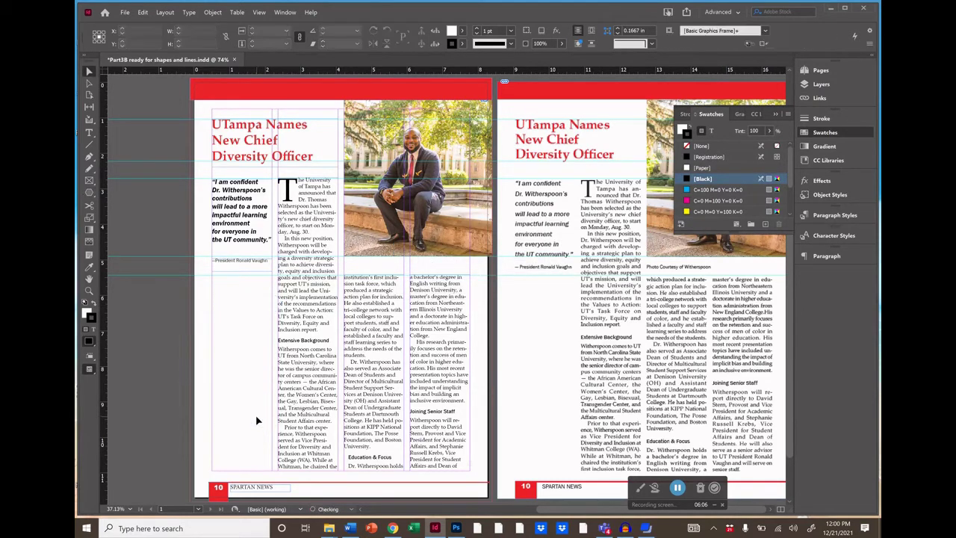